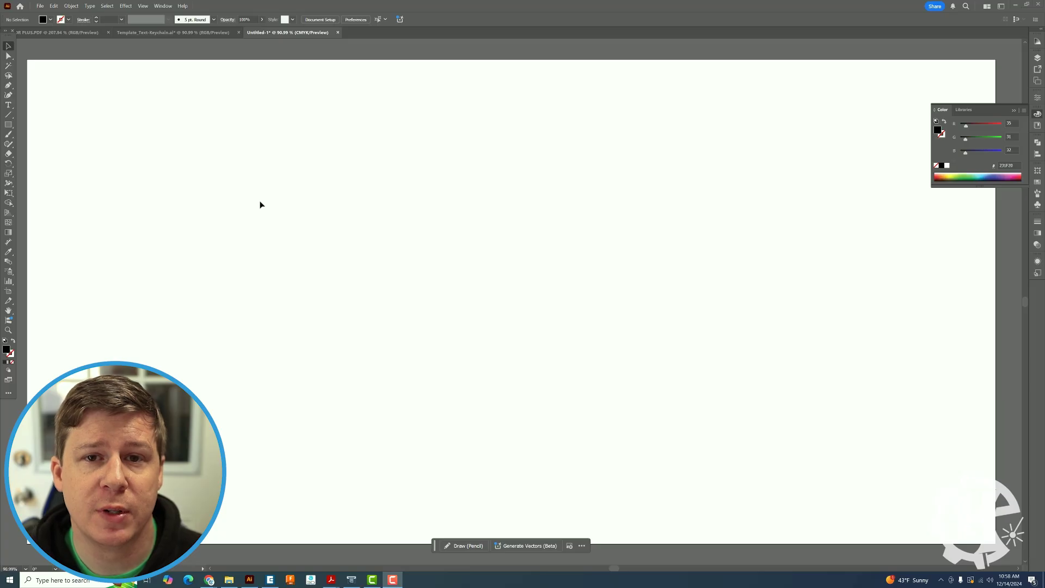
- Add the point text TEST to the artboard and scale it up to about 90 pt
left_click(8, 104)
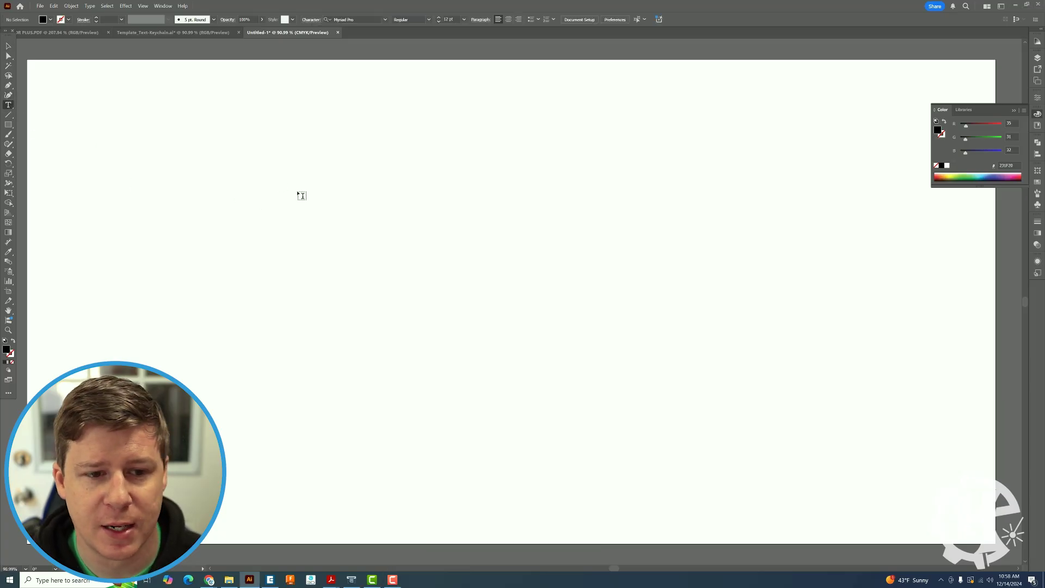
left_click(240, 202)
key("BackSpace")
type("TE")
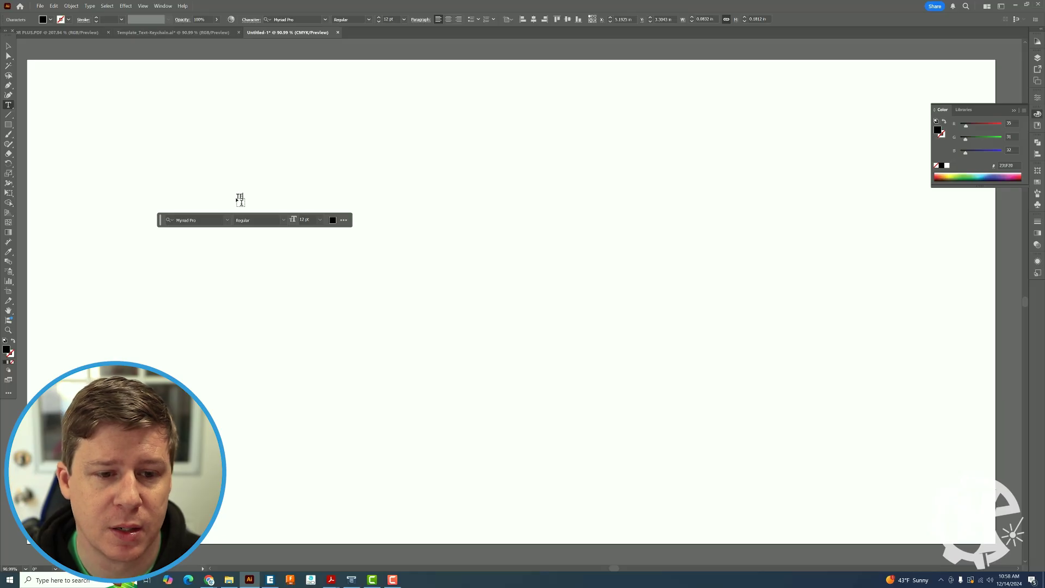
type("ST")
left_click(8, 46)
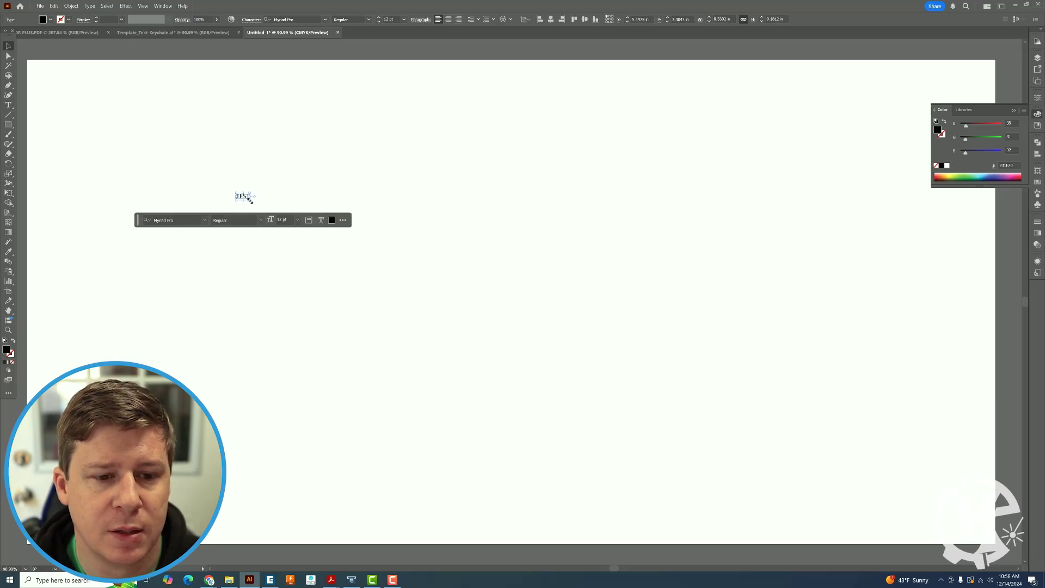
left_click_drag(249, 200, 336, 254)
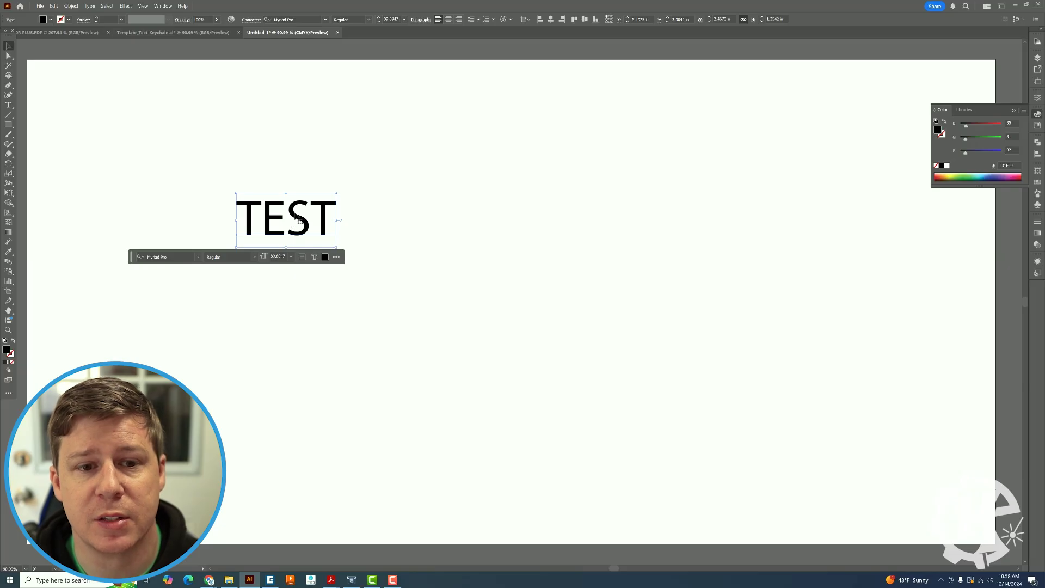
- Show the Appearance panel and add a new 1 pt CMYK Red stroke to TEST
left_click(162, 6)
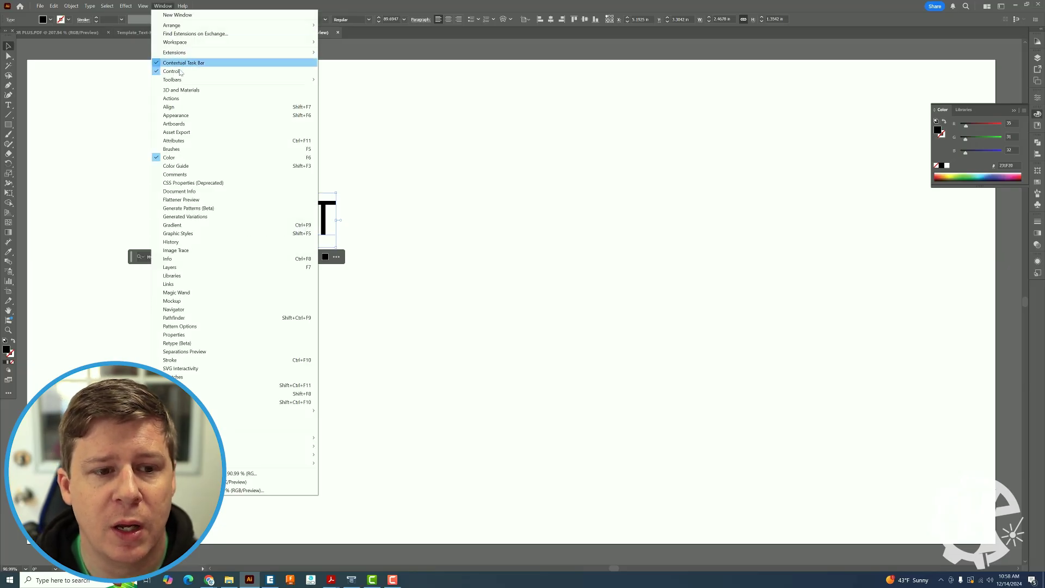
left_click(188, 117)
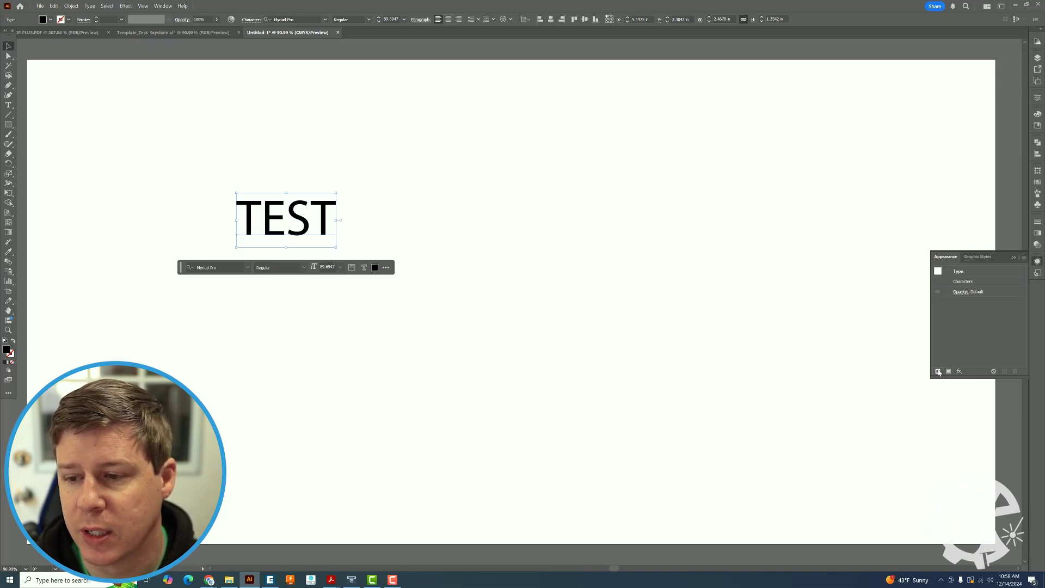
left_click(937, 372)
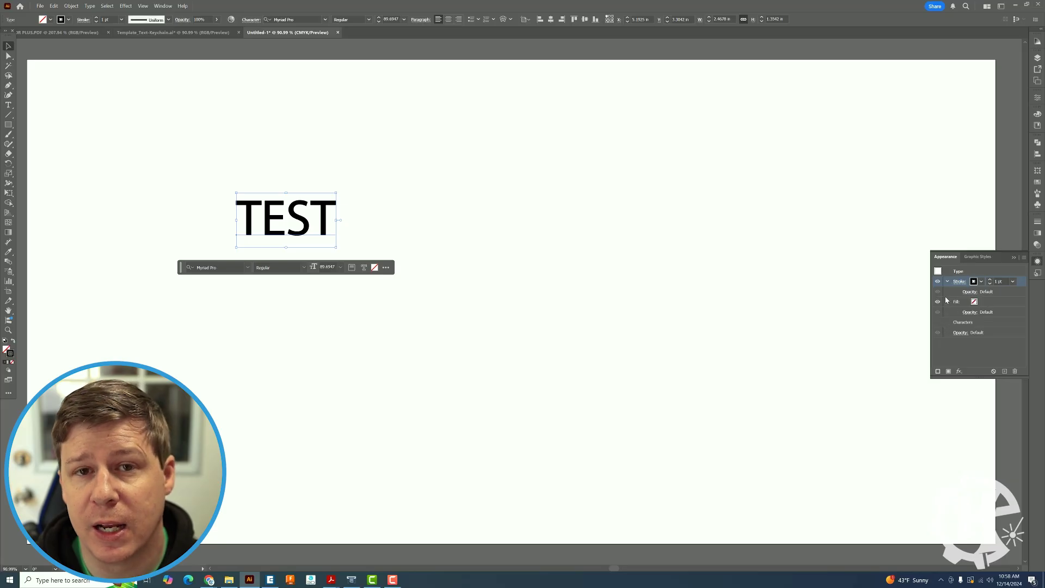
left_click(982, 282)
left_click(915, 313)
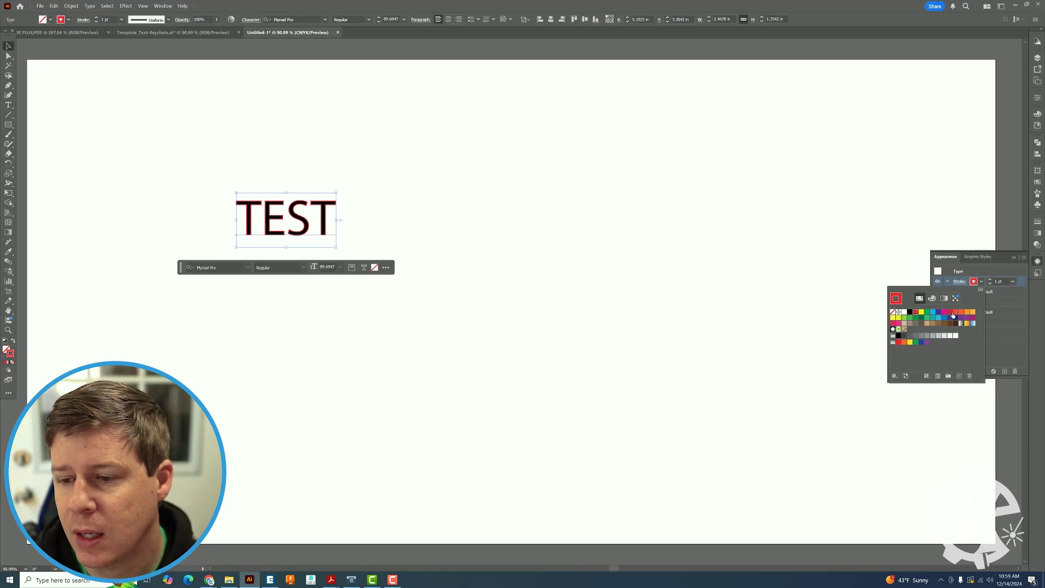
left_click(984, 273)
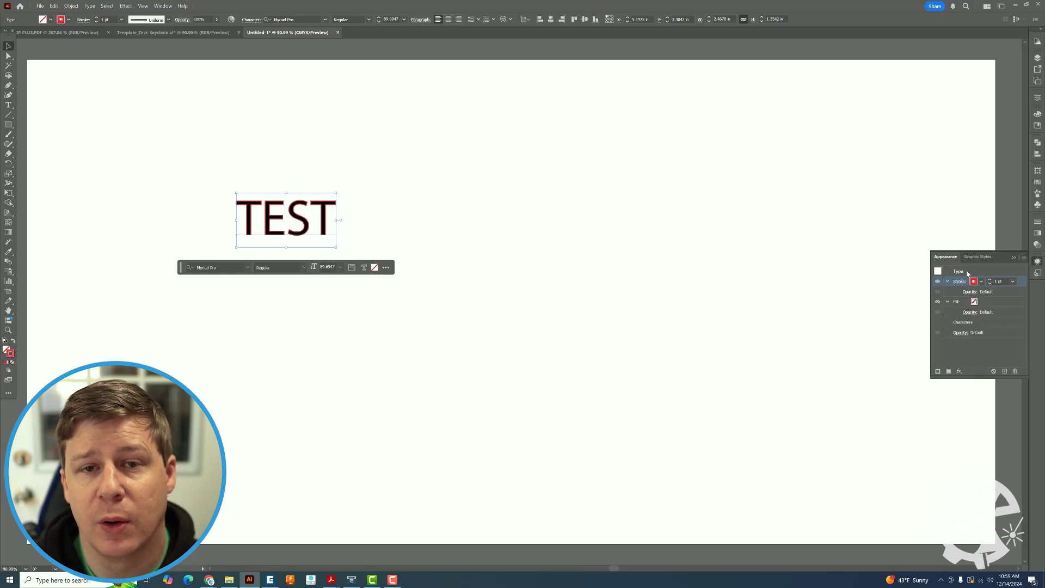
- Add an Offset Path effect to the red stroke with a 0.2 in offset
left_click(960, 372)
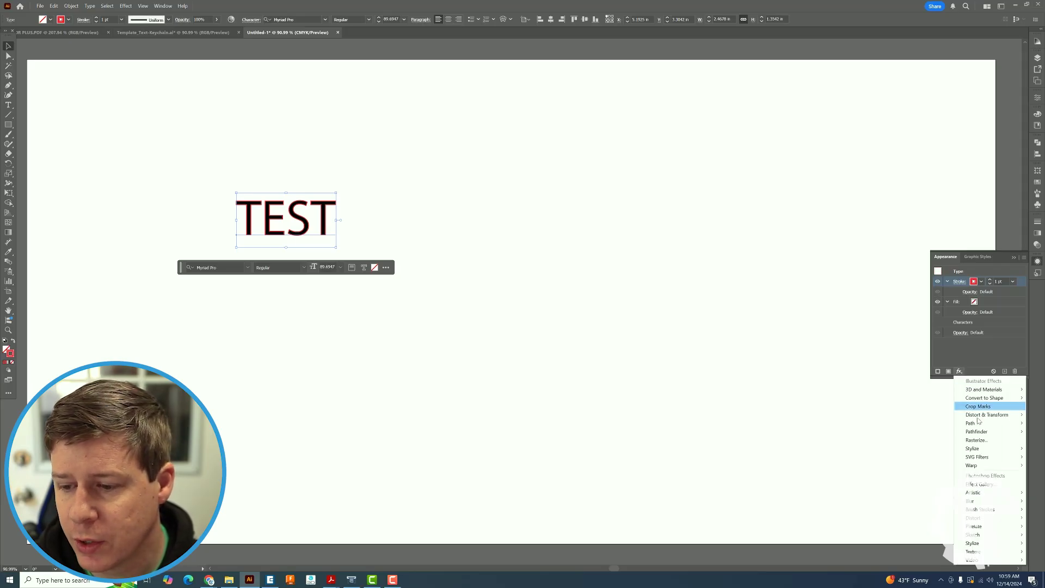
mouse_move(977, 424)
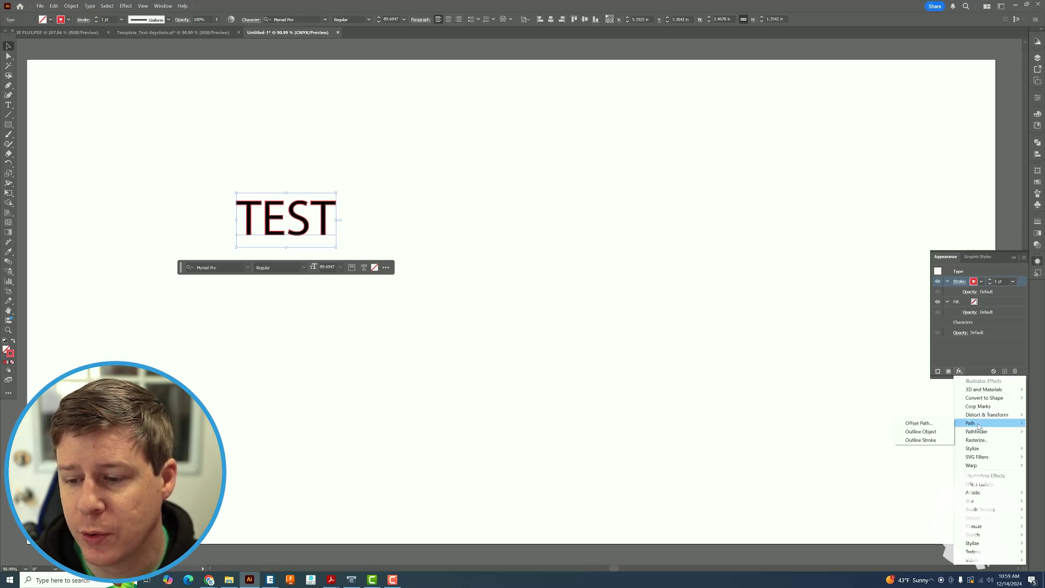
left_click(947, 424)
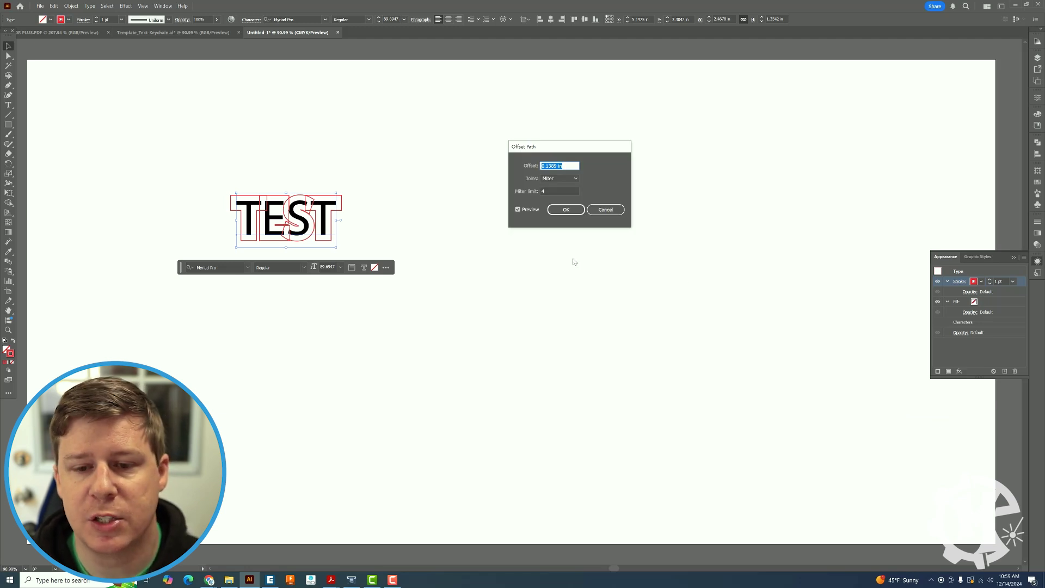
type(".2")
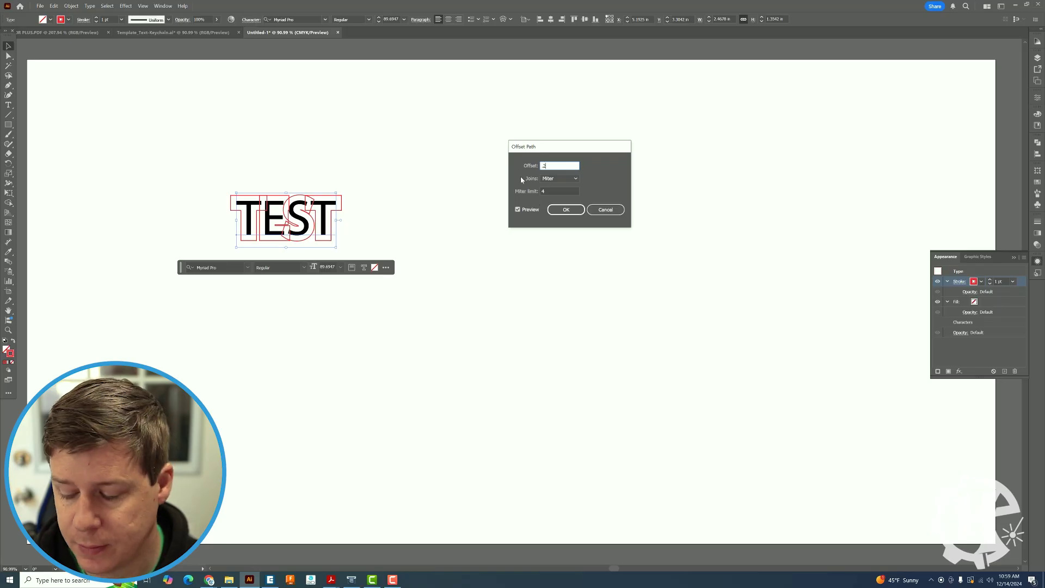
key("Tab")
- Compare Round, Miter and Bevel joins, settle on Round, and apply the offset
left_click(552, 179)
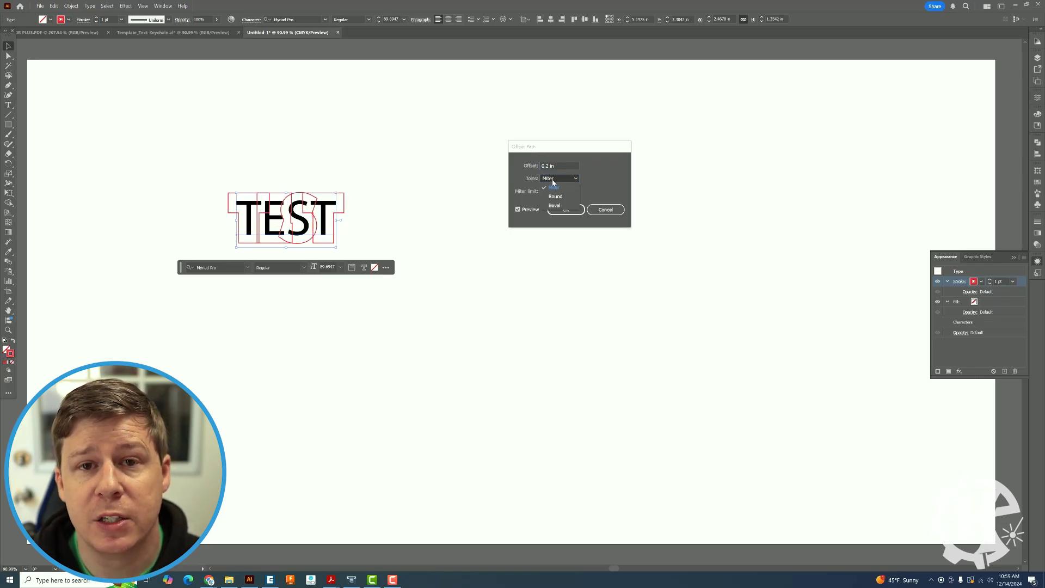
left_click(557, 197)
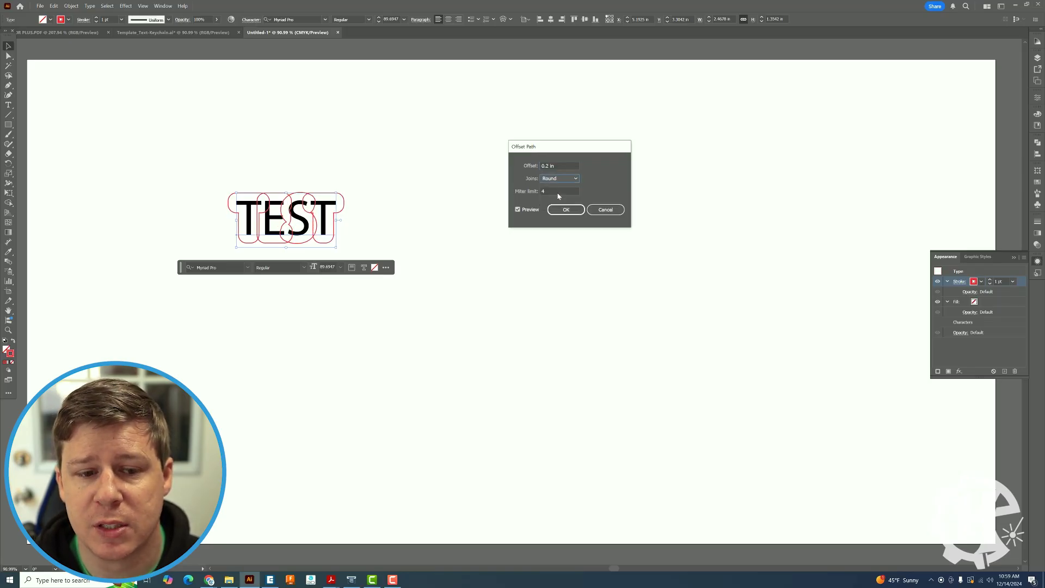
left_click(558, 180)
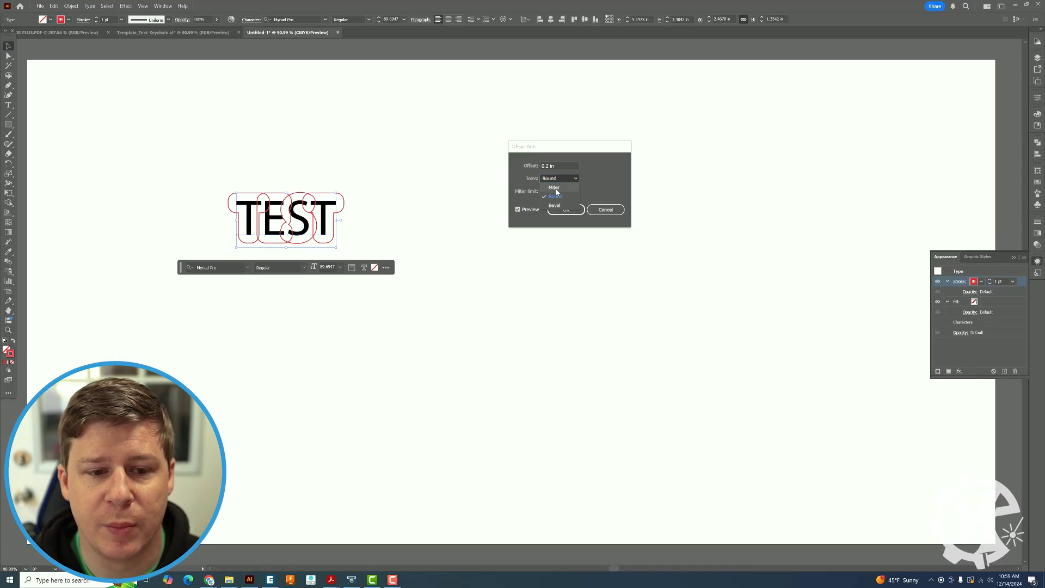
left_click(558, 187)
left_click(557, 180)
left_click(554, 205)
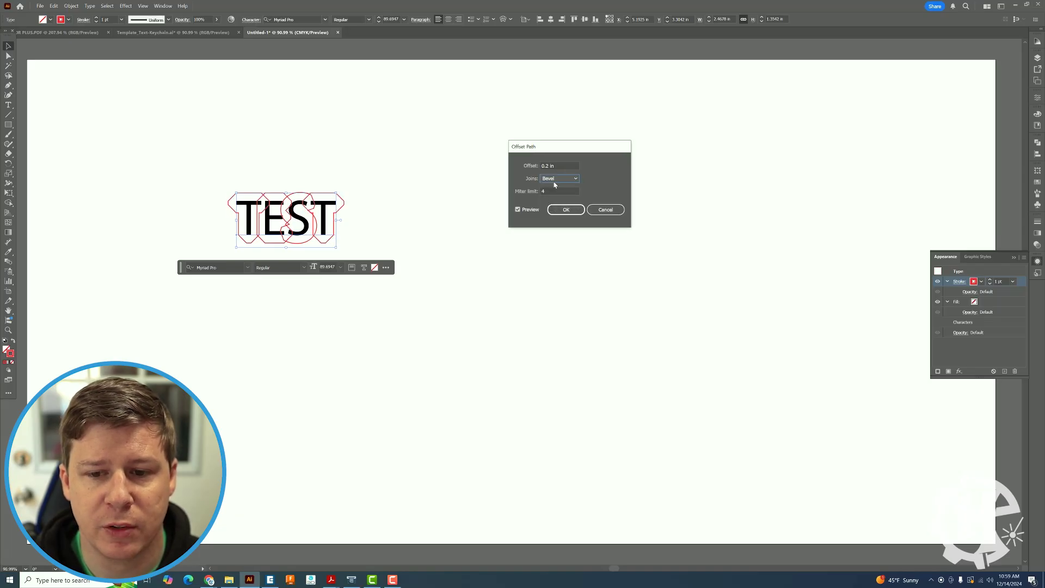
left_click(554, 179)
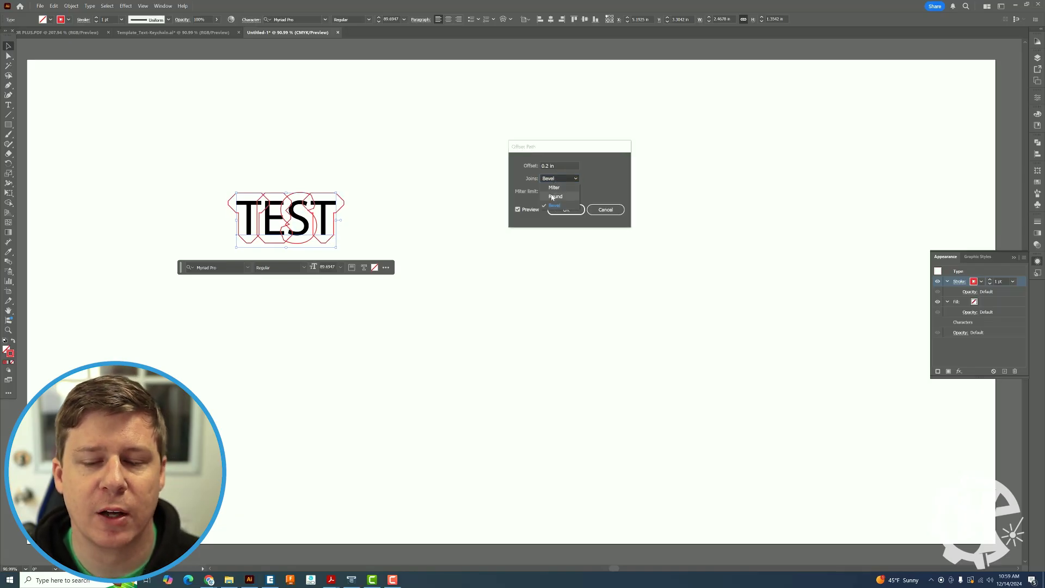
left_click(552, 196)
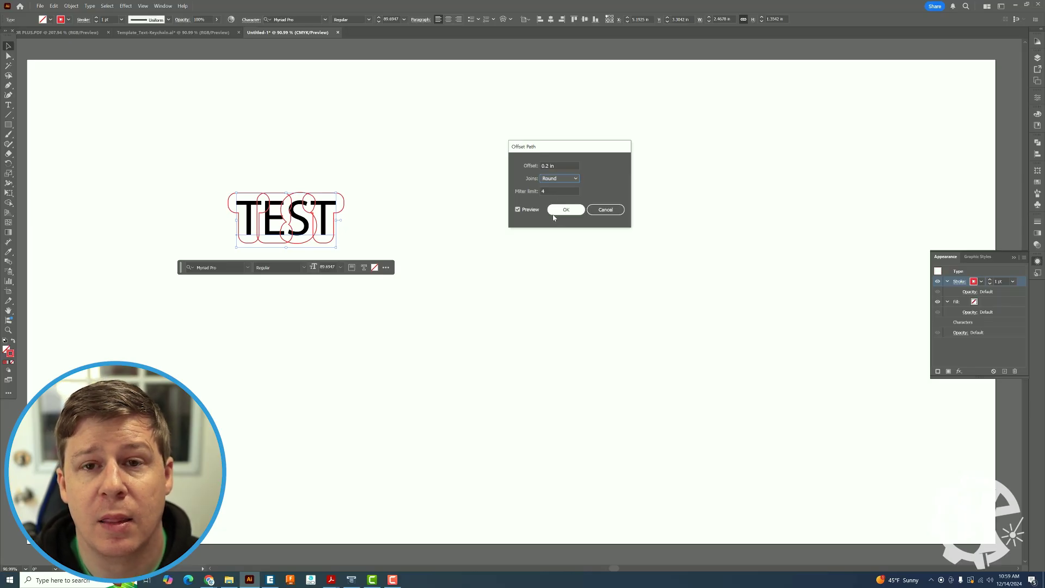
left_click(566, 210)
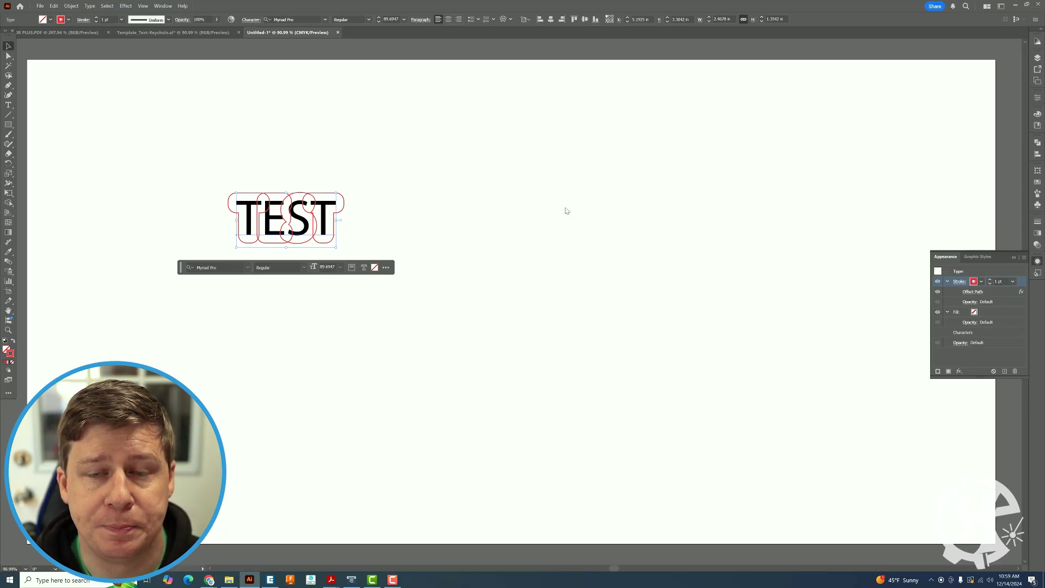
- Apply a Pathfinder Add effect to unite the offset outlines into one red contour
left_click(959, 372)
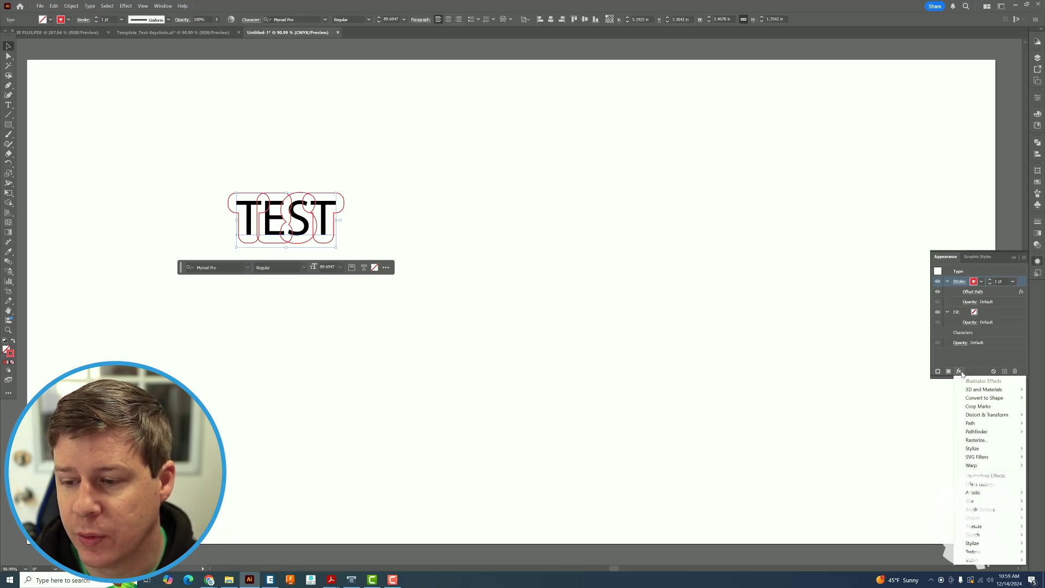
mouse_move(963, 431)
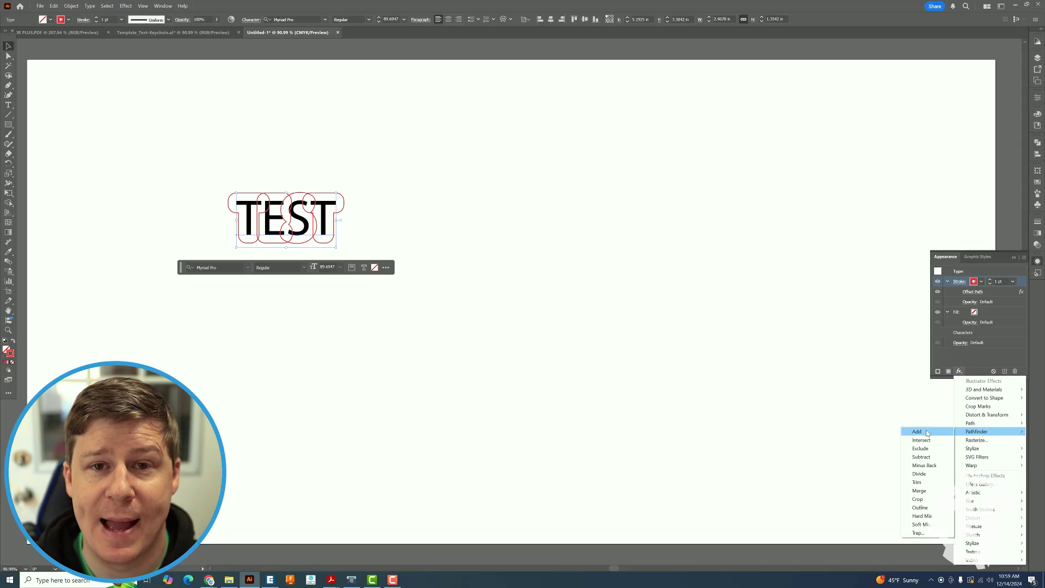
left_click(926, 433)
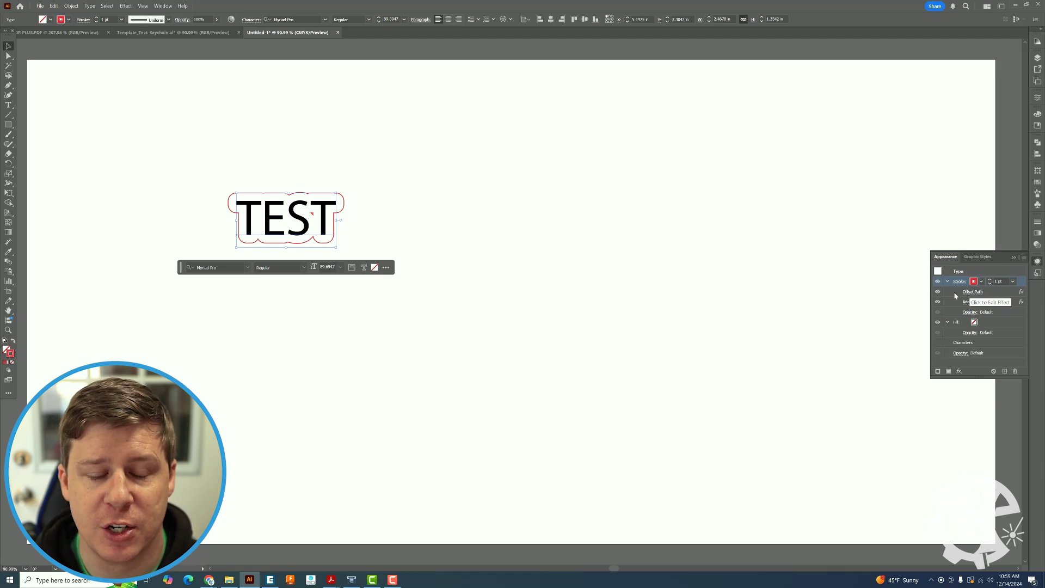
- Retype TEST in title case as Test
double_click(307, 229)
left_click_drag(263, 214, 337, 214)
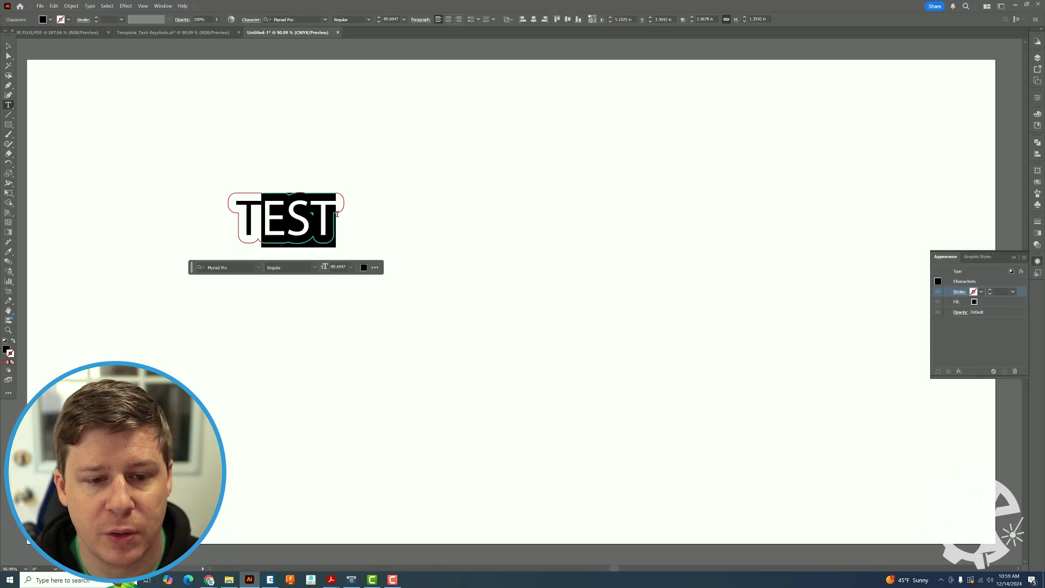
type("est")
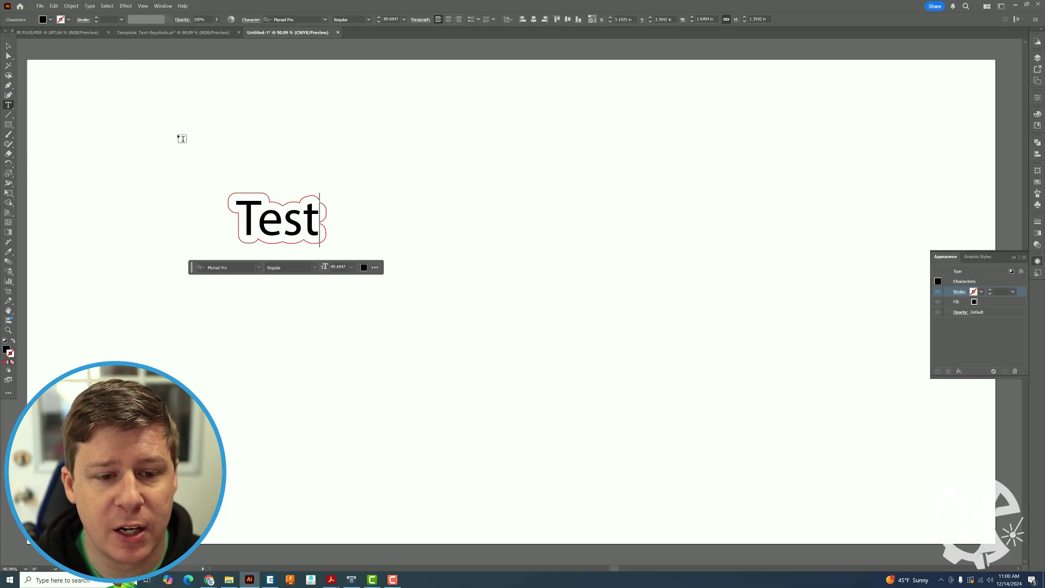
- Try several sample names and then Star Wars as the text, and start deleting Star Wars
key("BackSpace")
key("BackSpace")
key("BackSpace")
key("BackSpace")
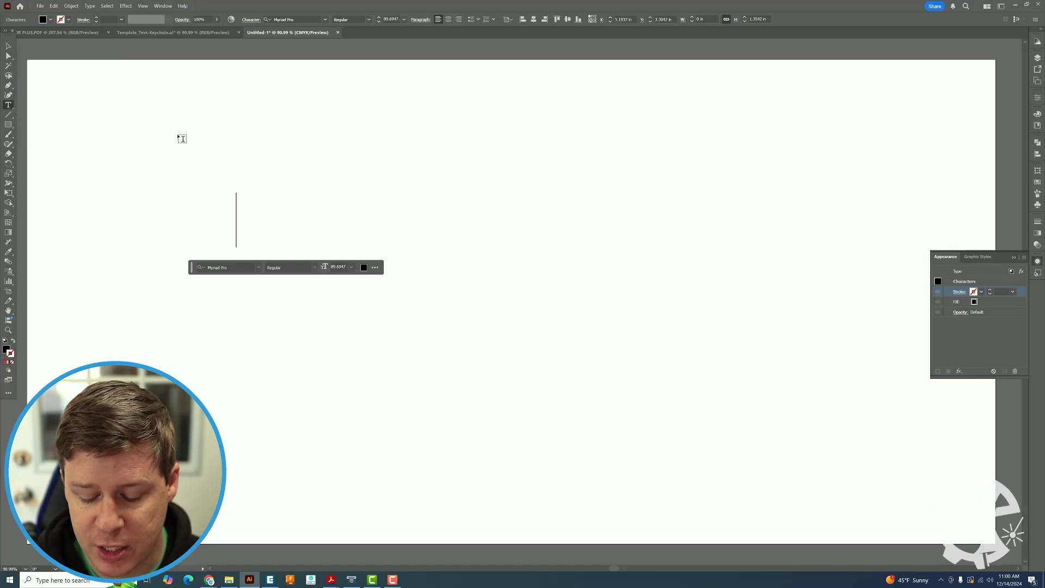
type("Trevor")
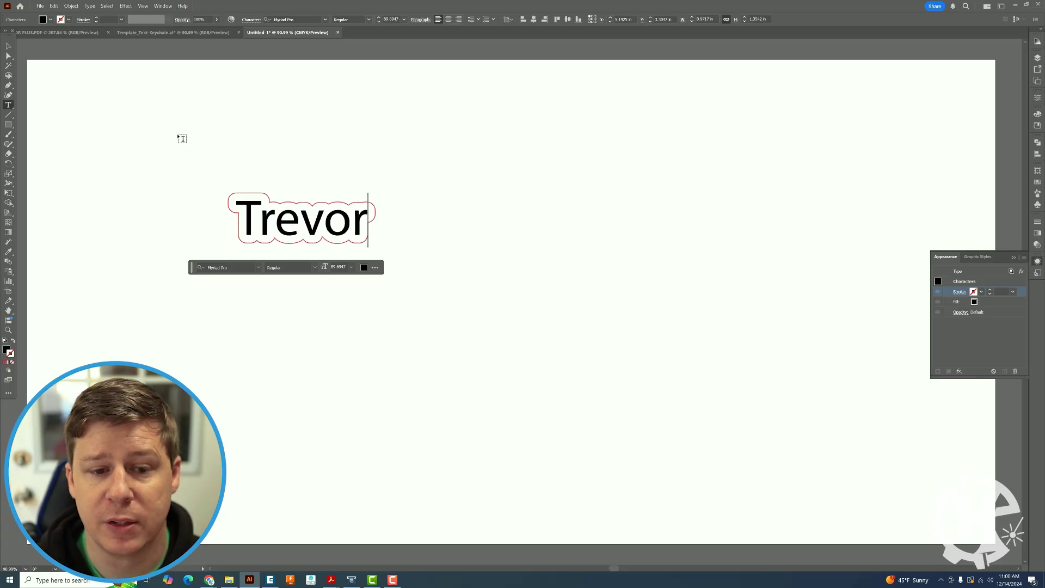
key("BackSpace")
key("BackSpace")
key("BackSpace")
key("BackSpace")
key("BackSpace")
key("BackSpace")
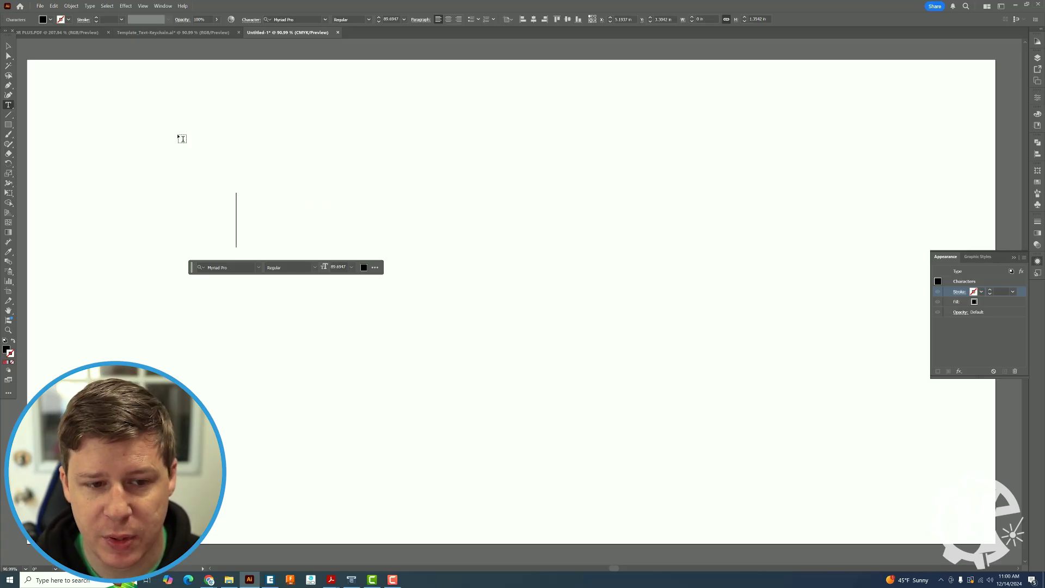
type("L")
key("BackSpace")
type("Kate")
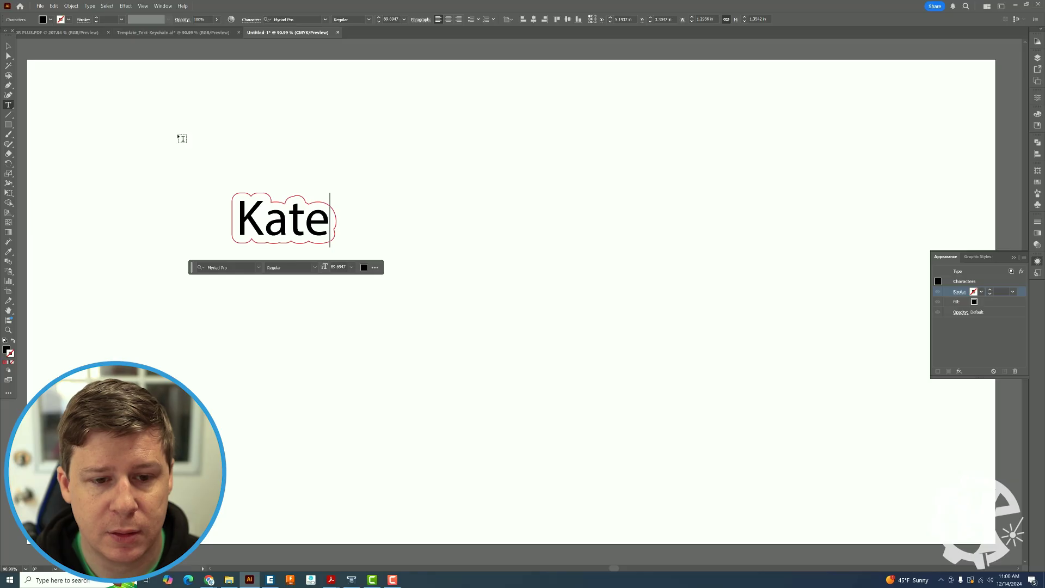
key("BackSpace")
key("BackSpace")
key("BackSpace")
key("BackSpace")
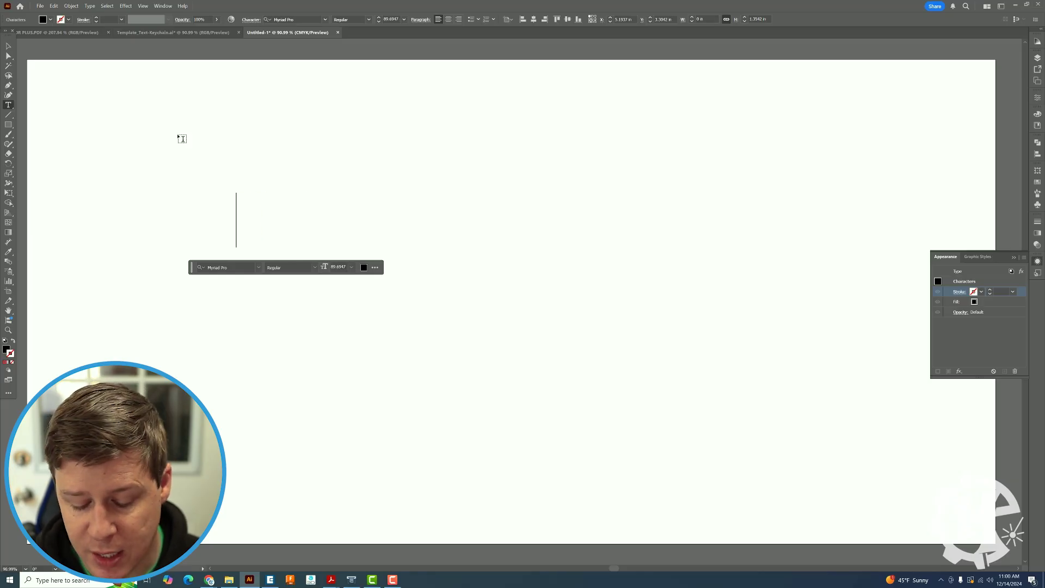
type("Star Wars")
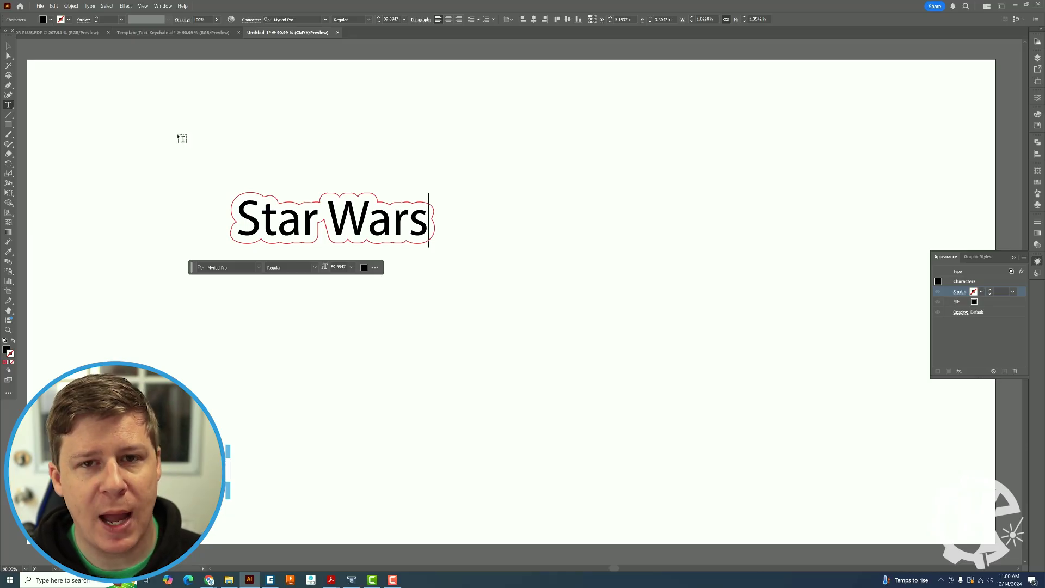
key("BackSpace")
key("BackSpace")
key("BackSpace")
key("BackSpace")
key("BackSpace")
key("BackSpace")
key("BackSpace")
key("BackSpace")
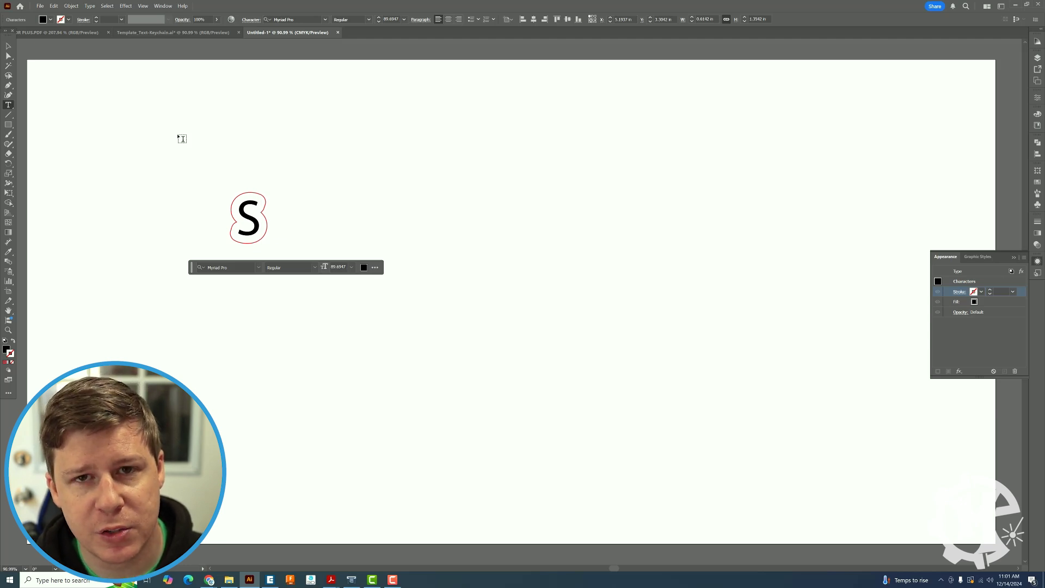
- Open the Object menu with the text left as a single S
left_click(73, 6)
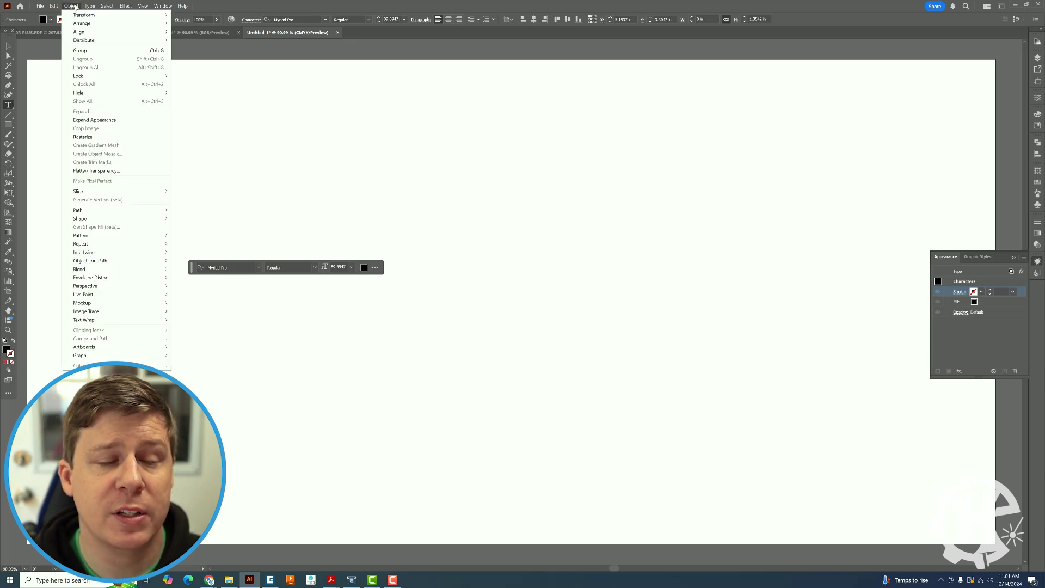
- Insert a Bullet symbol character, type Test right after it, and select the bullet
mouse_move(90, 6)
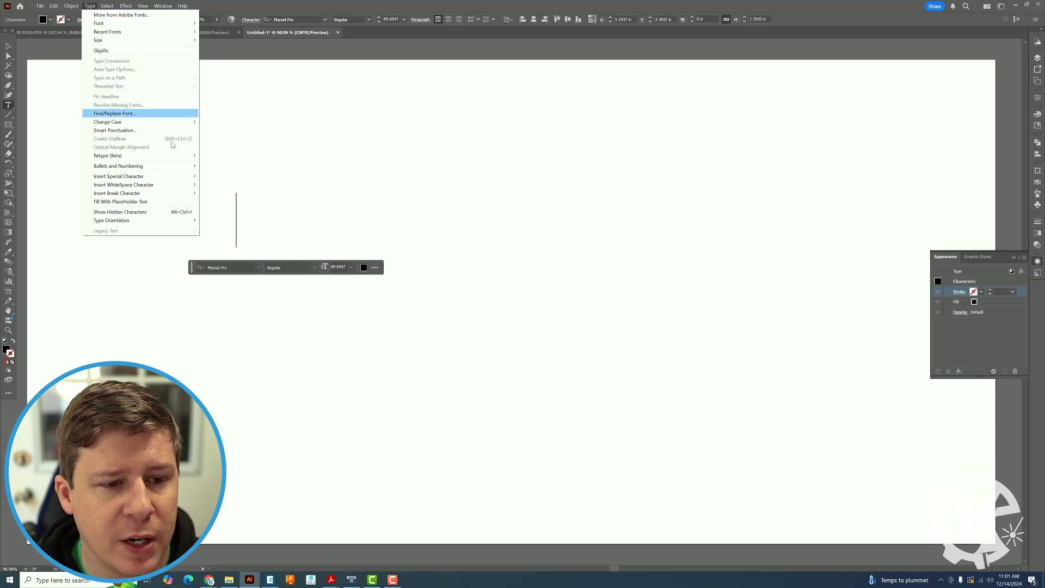
mouse_move(185, 176)
mouse_move(220, 179)
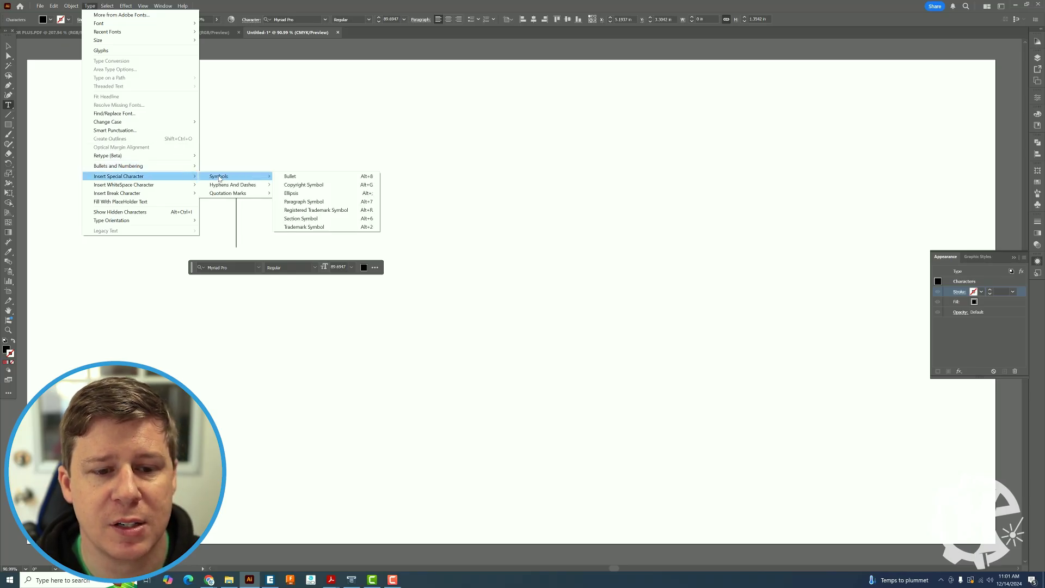
left_click(293, 177)
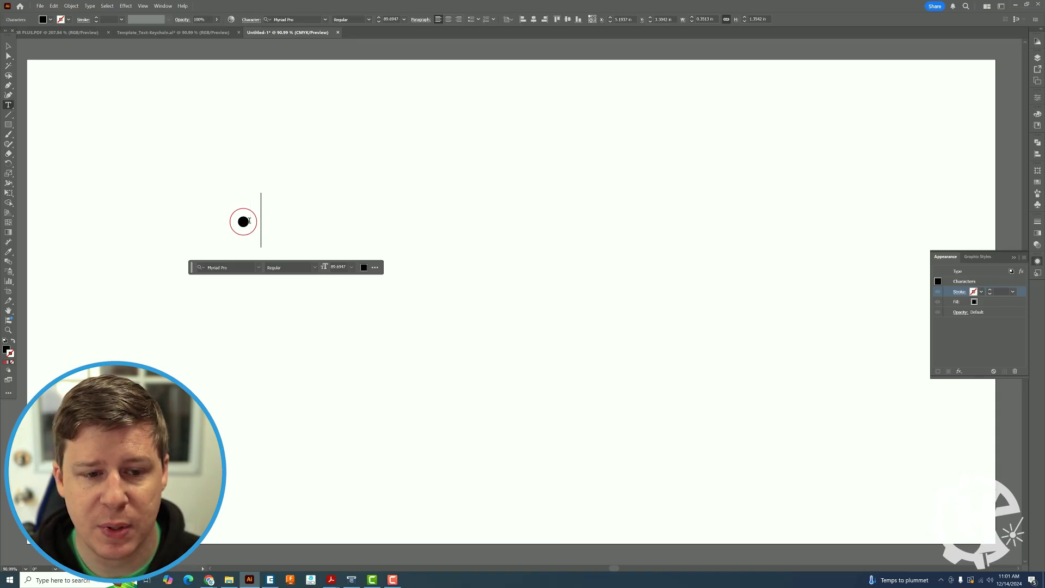
key("BackSpace")
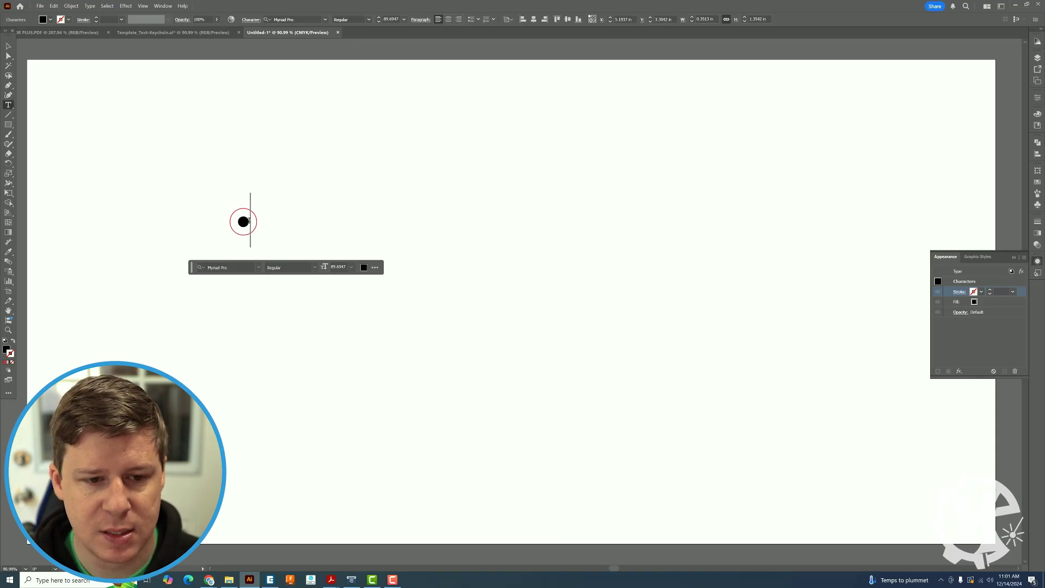
type("Test")
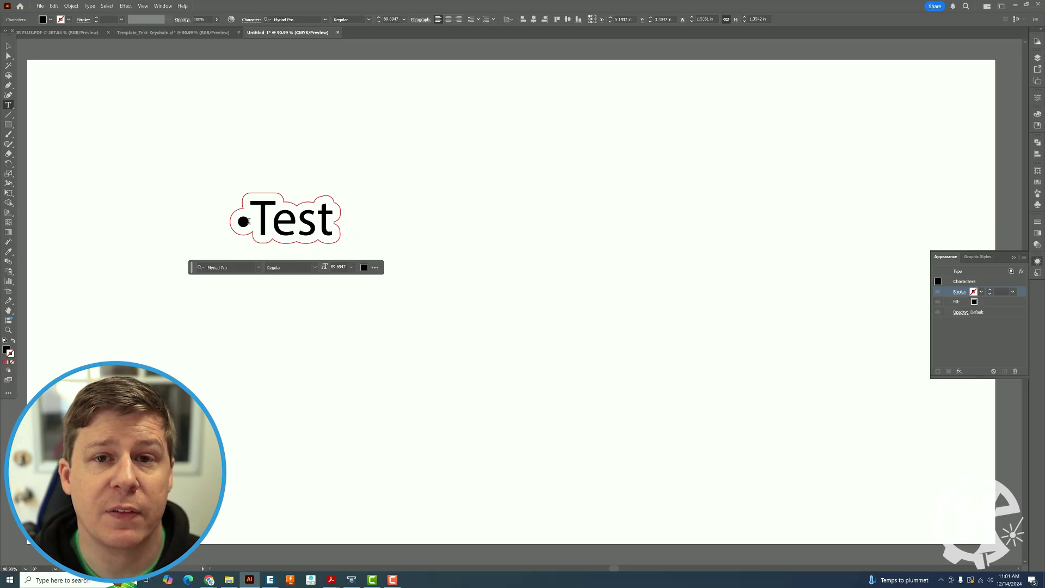
left_click_drag(249, 221, 235, 221)
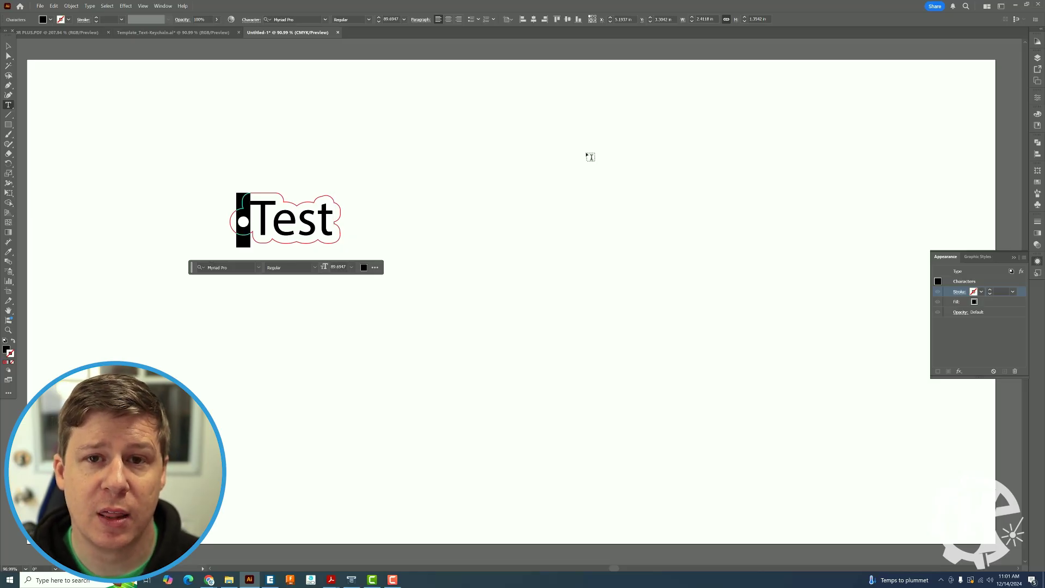
left_click(1037, 99)
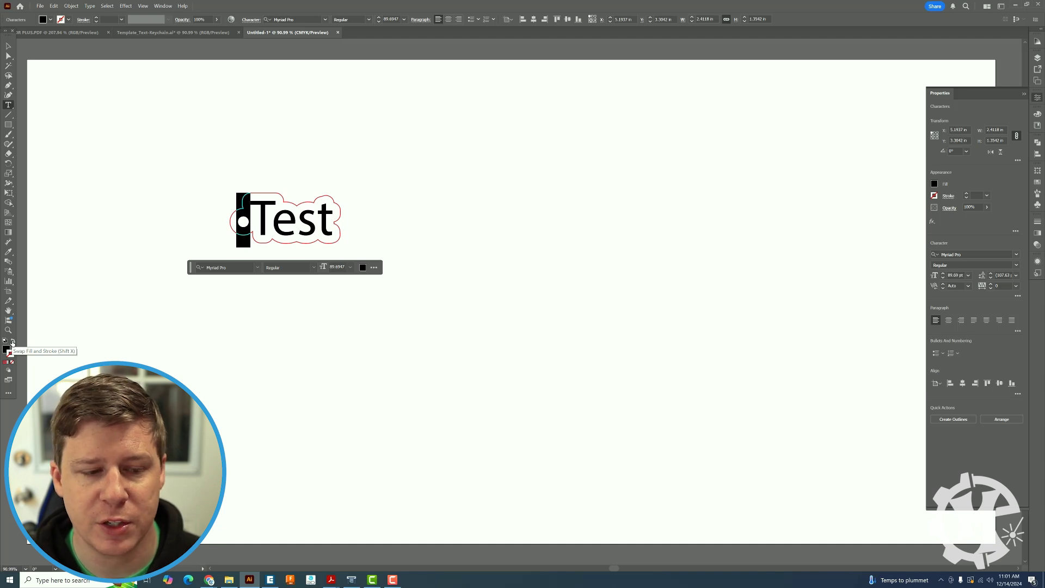
- Swap the bullet's fill and stroke, make its stroke red, and deselect
left_click(12, 341)
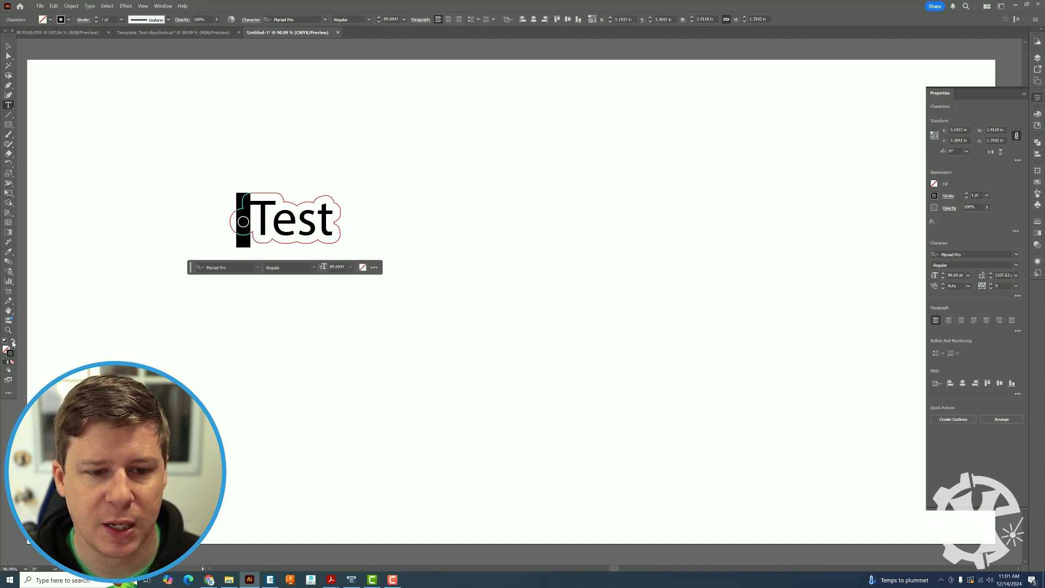
left_click(934, 195)
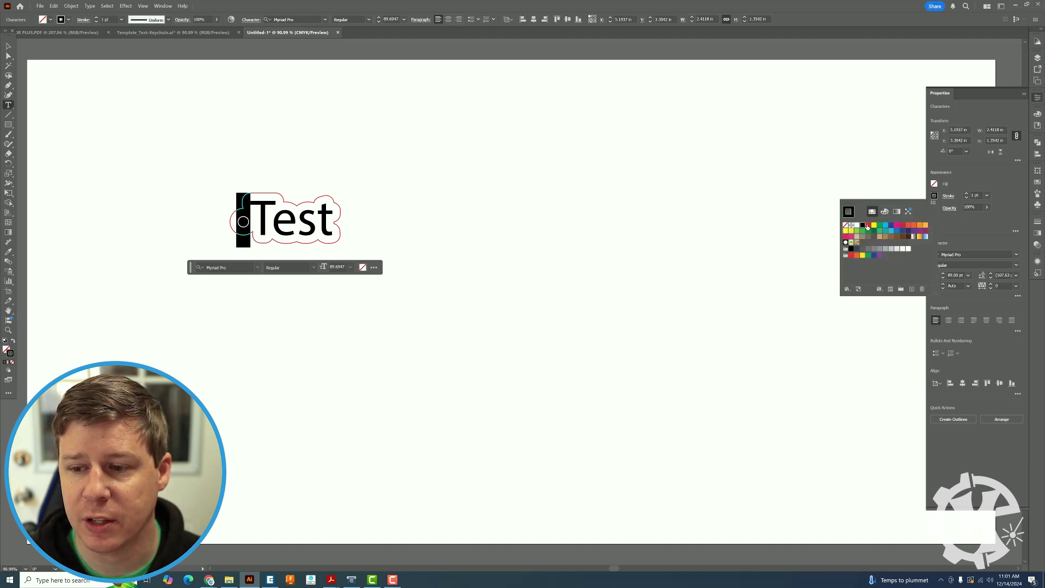
left_click(867, 226)
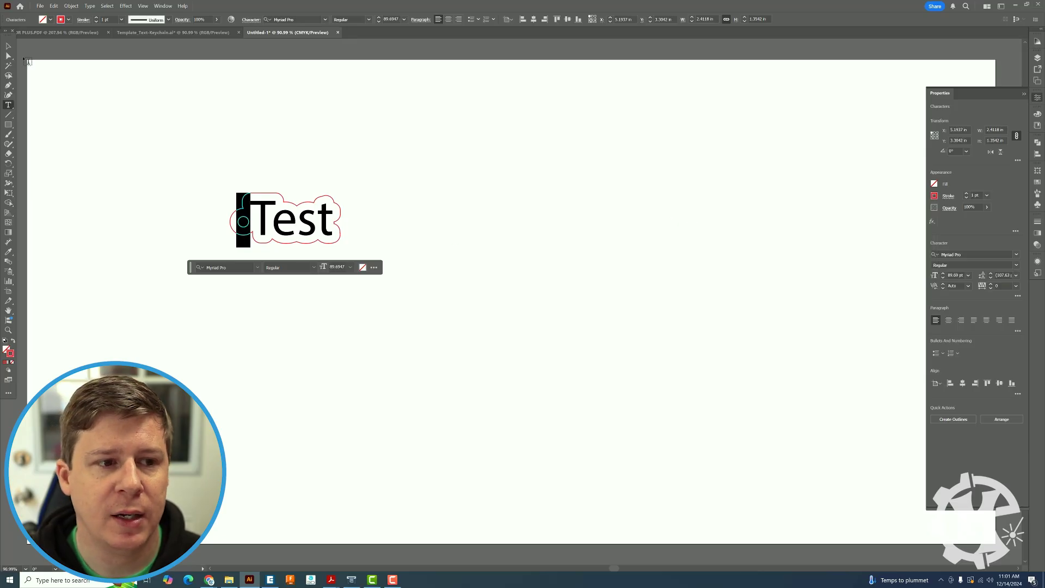
key("ctrl+shift+a")
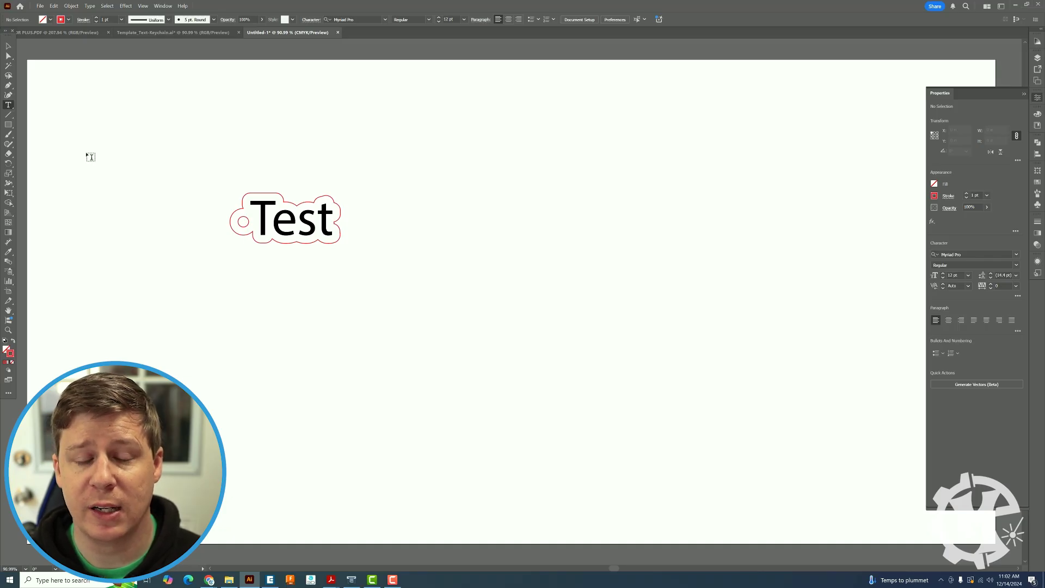
- Replace Test with a new five-letter name, fixing a typo along the way, and exit editing
double_click(277, 212)
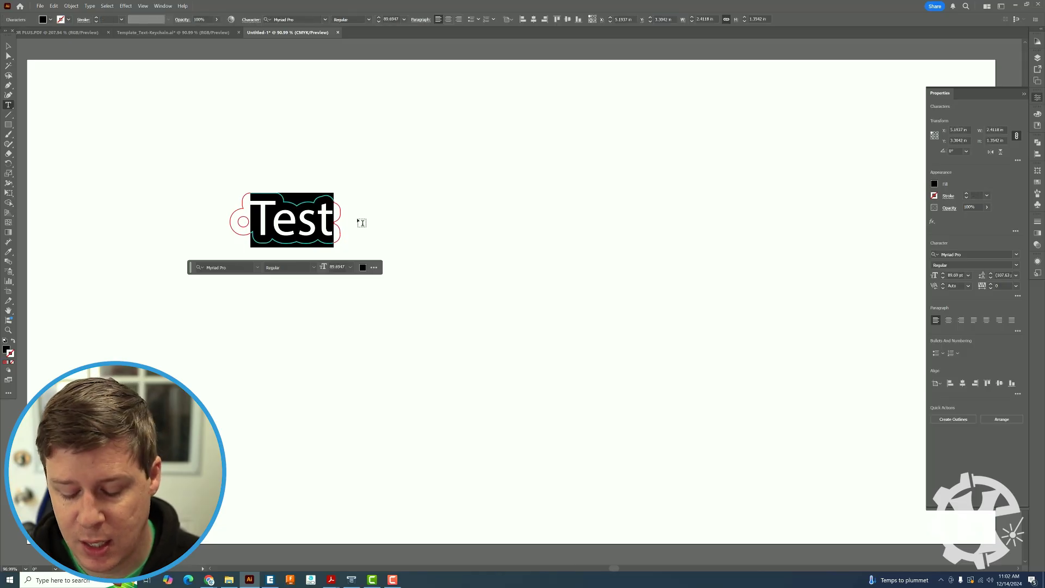
type("Heide")
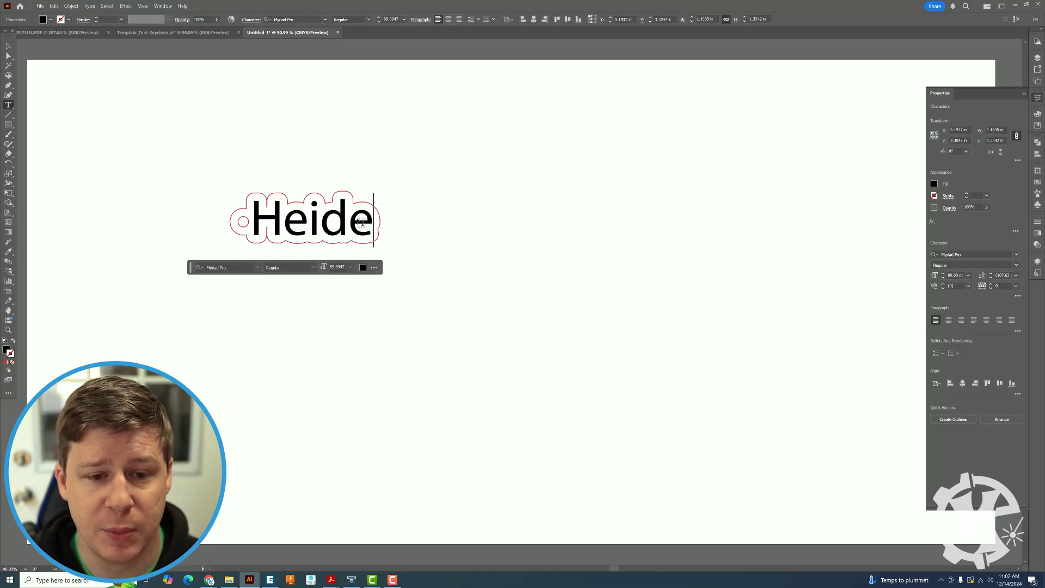
key("BackSpace")
type("i")
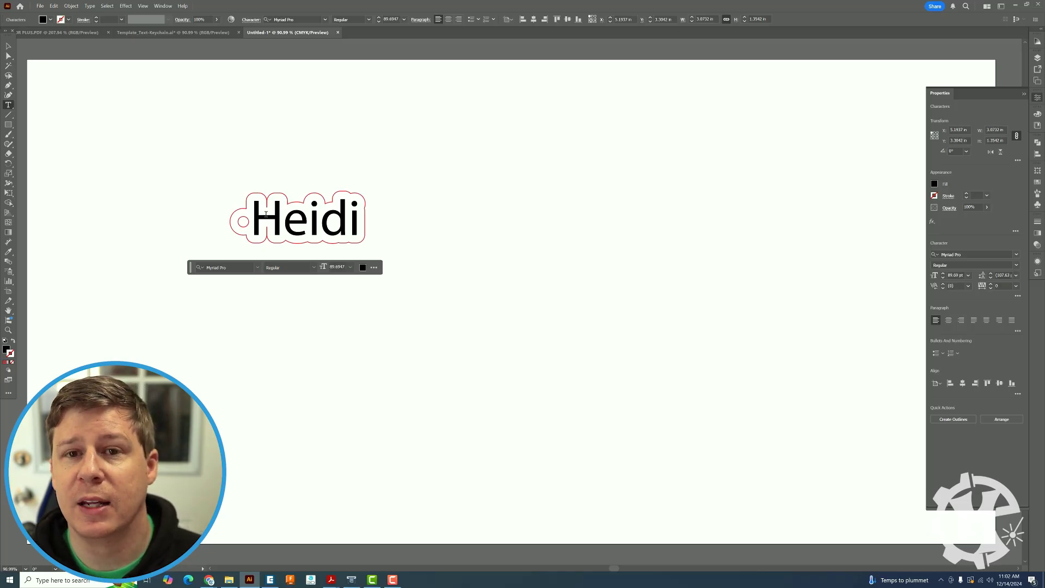
key("BackSpace")
key("BackSpace")
key("BackSpace")
key("BackSpace")
key("BackSpace")
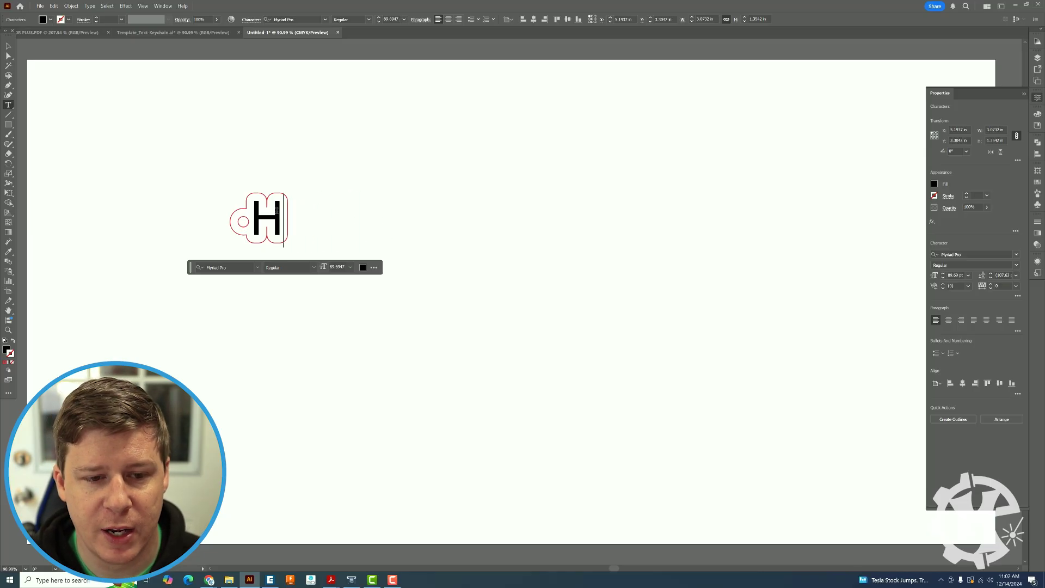
type("Sarah")
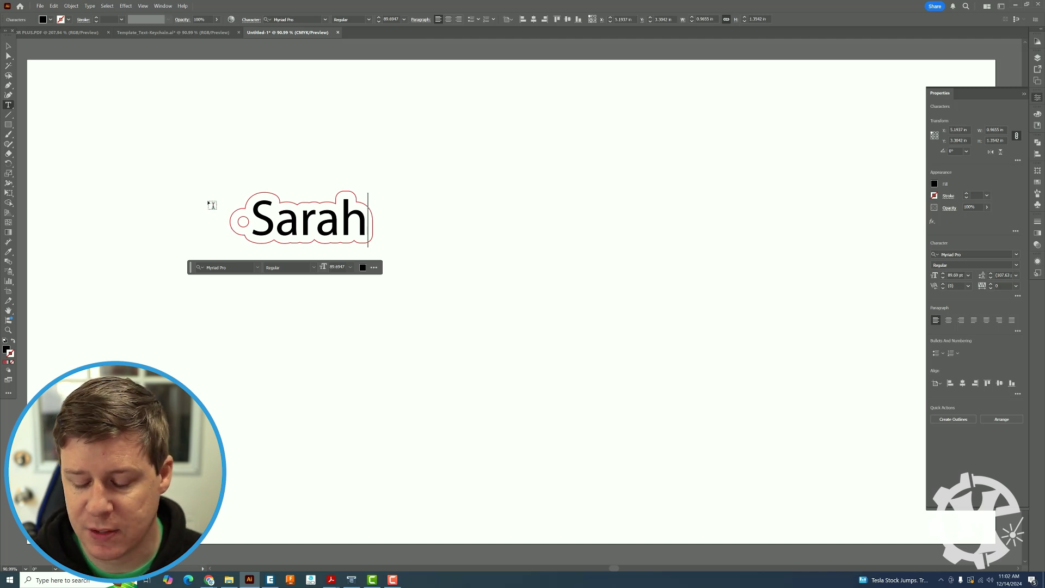
key("Escape")
- Print the keychain to Epilog Dashboard and expand the CMYK Red process
key("ctrl+p")
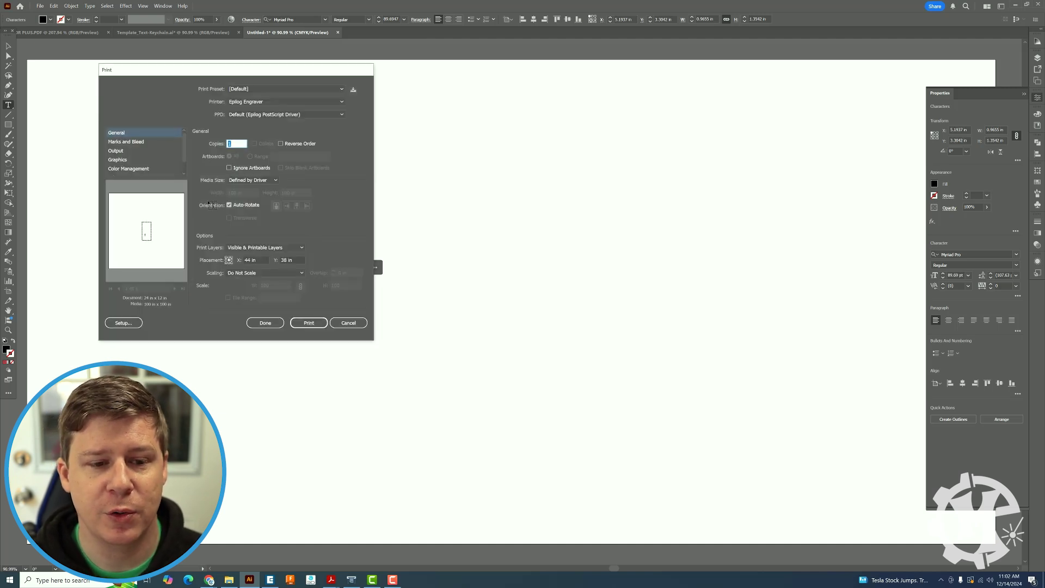
left_click(253, 180)
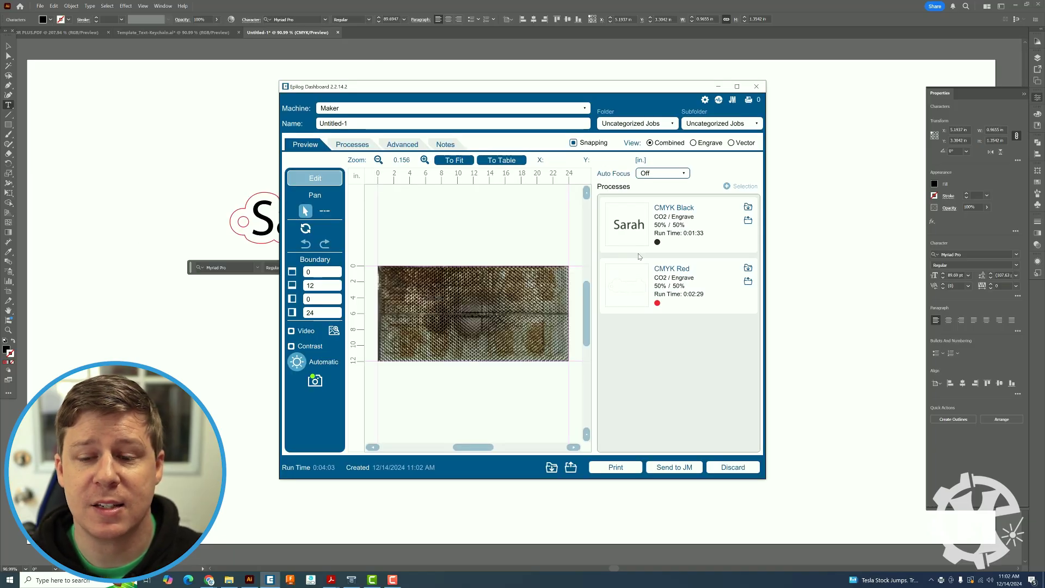
left_click(677, 288)
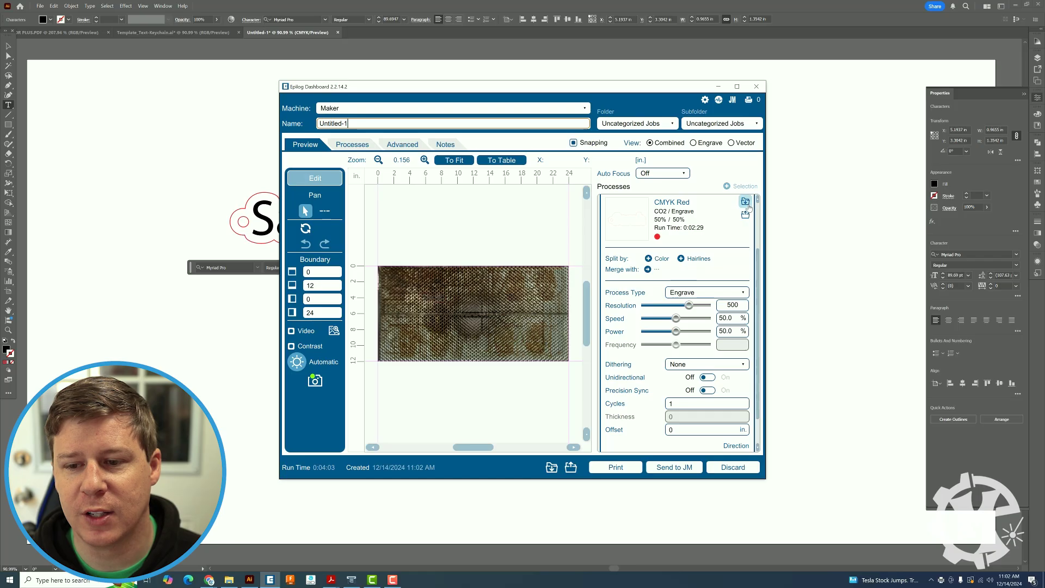
- Import the library Vector 'Cutting 1/8" (3mm)' setting for the red process, then close the Dashboard
left_click(745, 202)
left_click(482, 197)
left_click(449, 226)
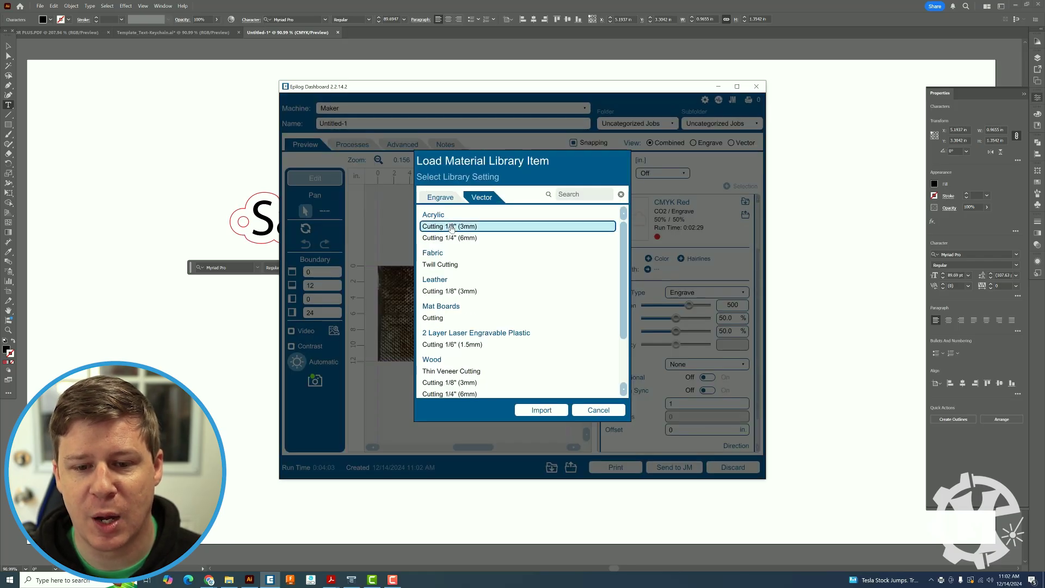
left_click(542, 409)
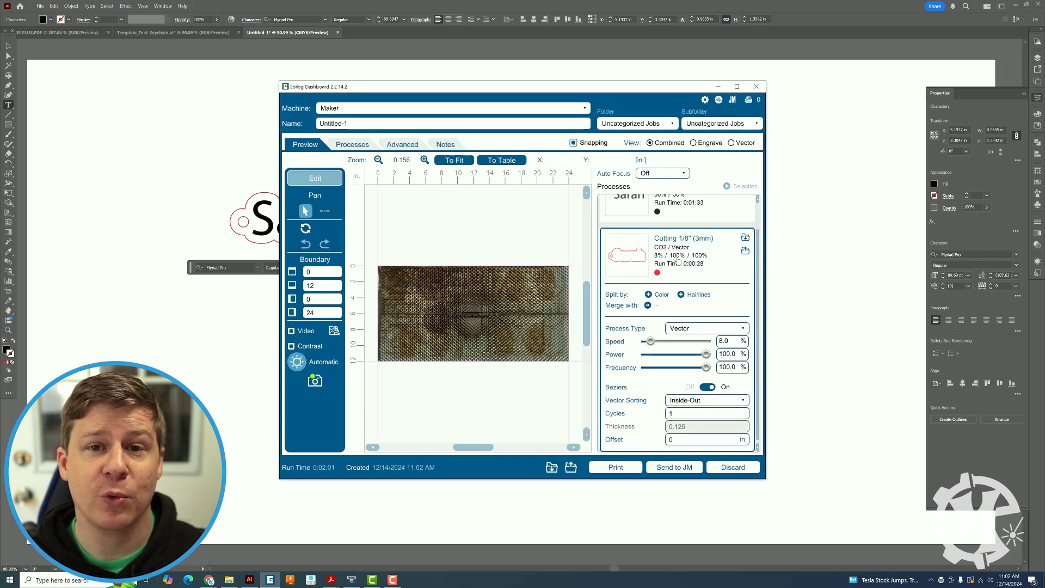
left_click(245, 161)
key("Escape")
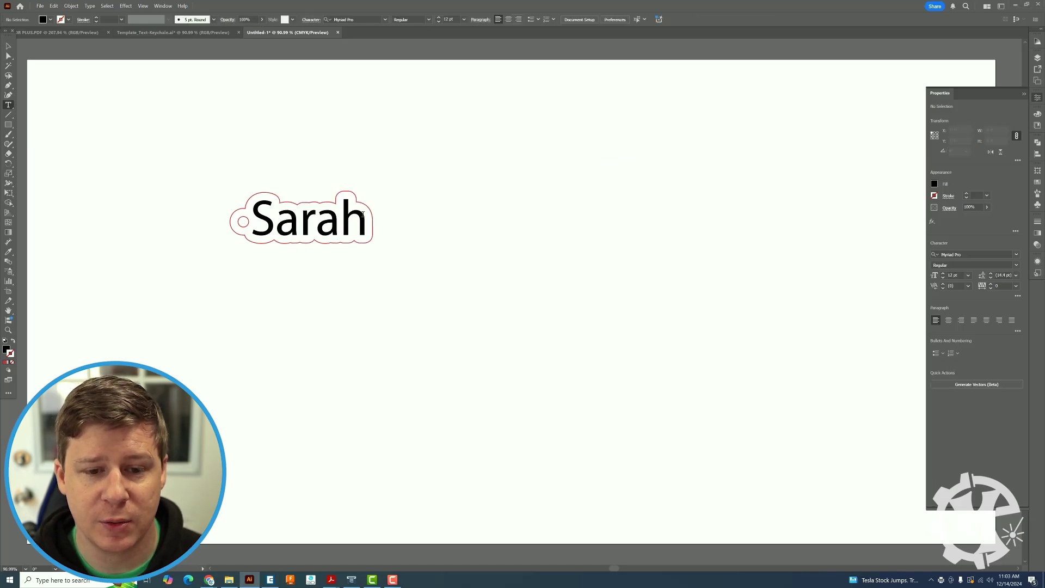
- Replace every letter after the first with 'cott' to give the keychain a new five-letter name
left_click_drag(362, 214, 282, 212)
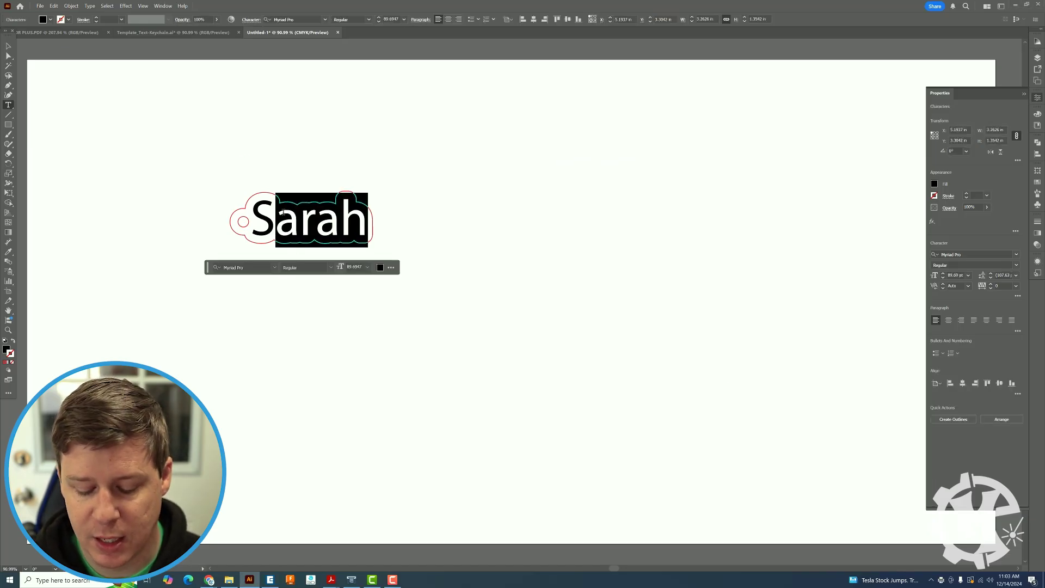
type("cott")
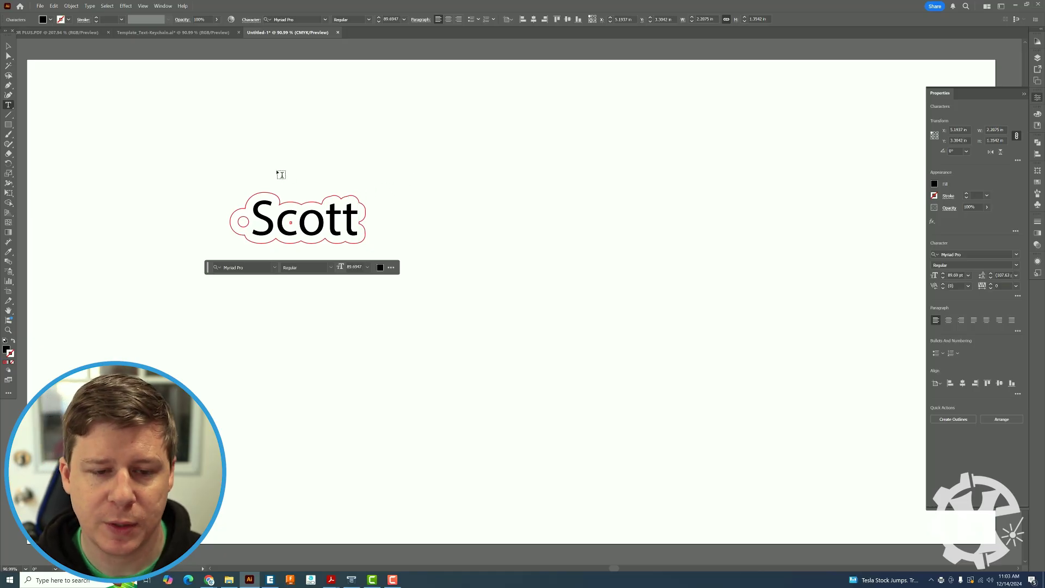
key("Escape")
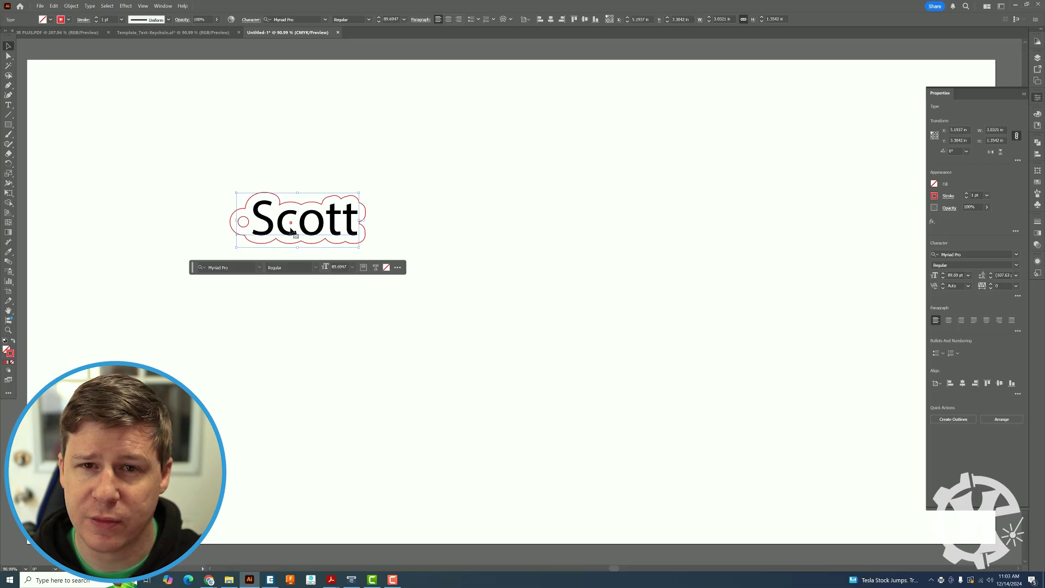
left_click(1037, 262)
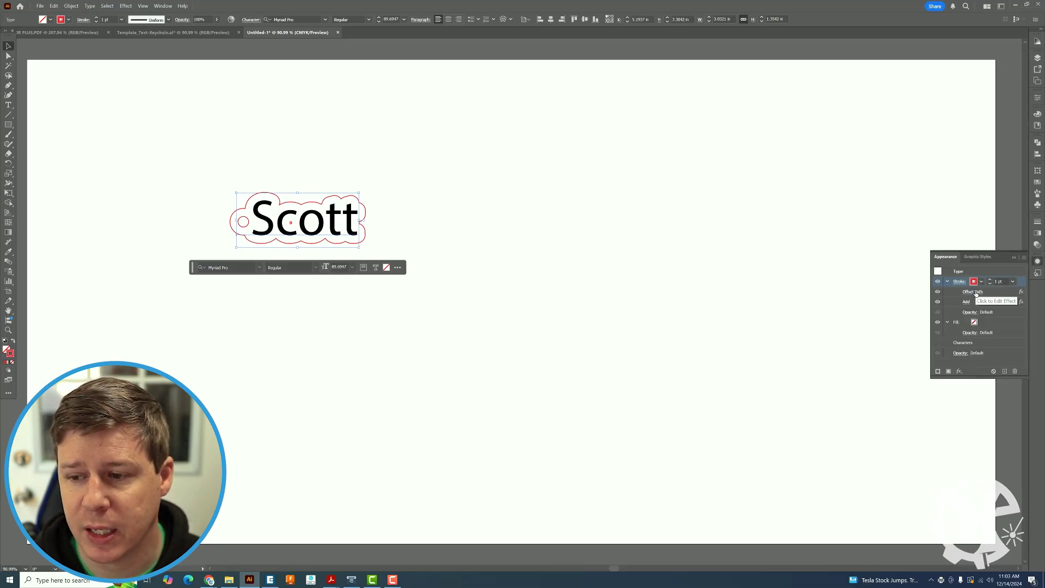
- Change the outline's Offset Path effect to 0.22 in, then deselect the keychain text
left_click(978, 294)
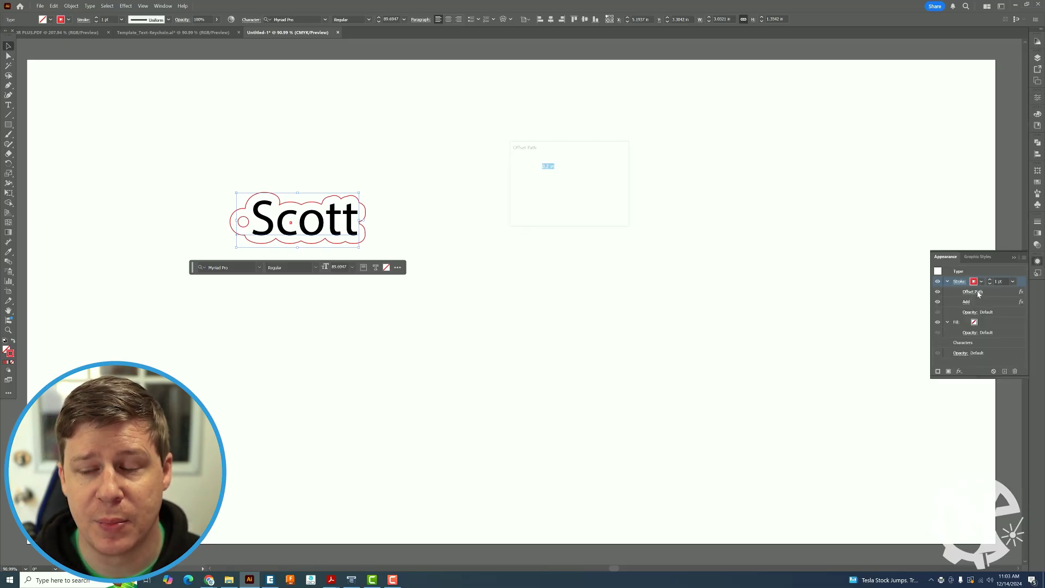
left_click(549, 166)
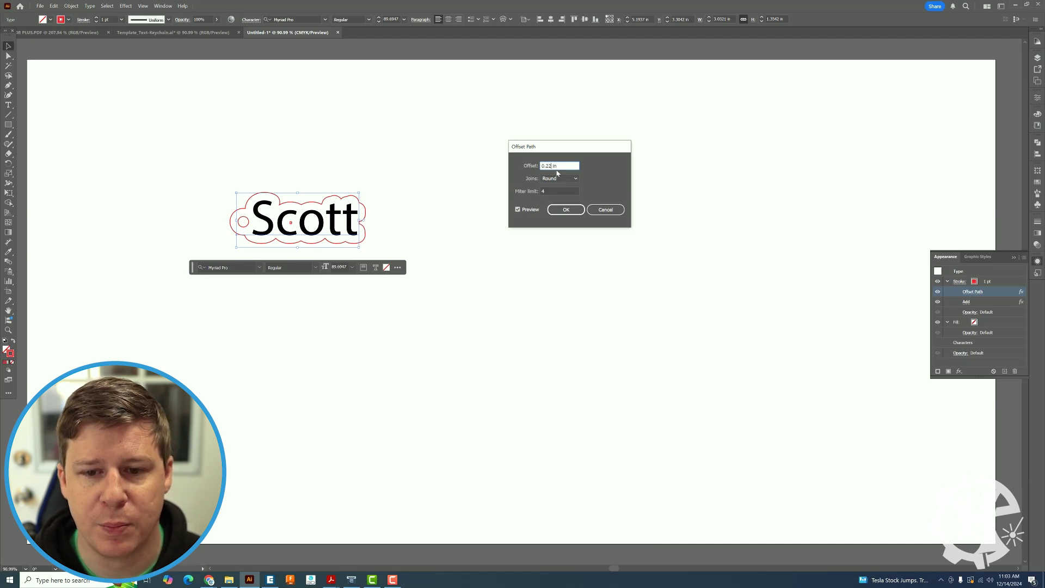
left_click(564, 210)
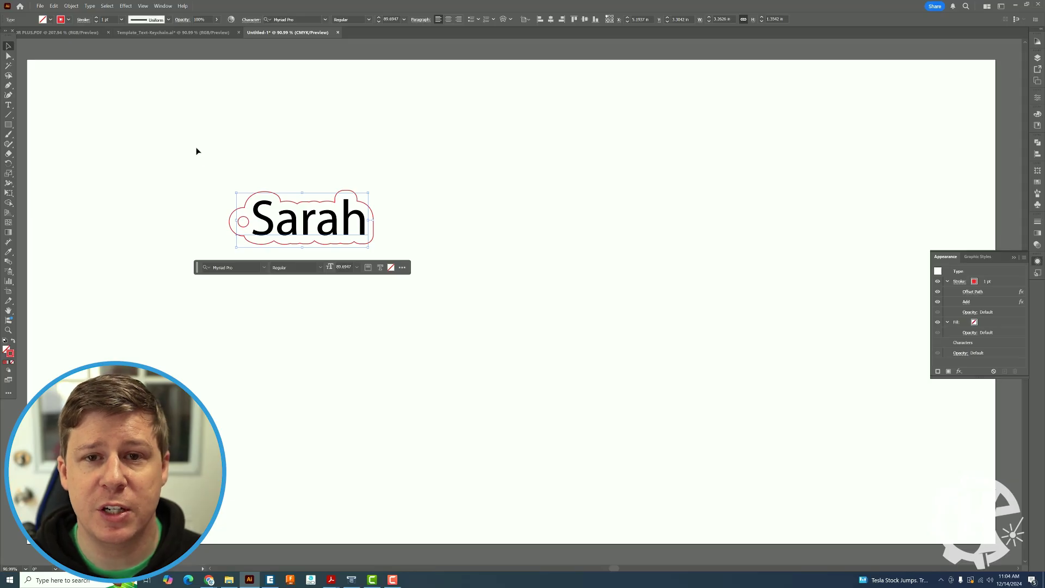
left_click(209, 165)
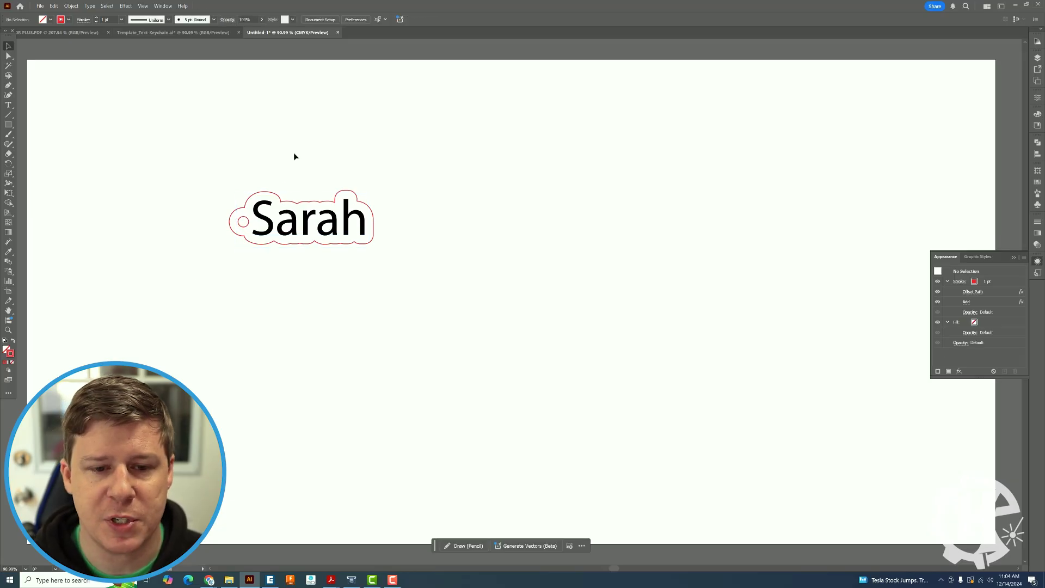
- Print to Epilog Dashboard and load the Black Acrylic - White color engrave setting for the name
key("ctrl+p")
key("Return")
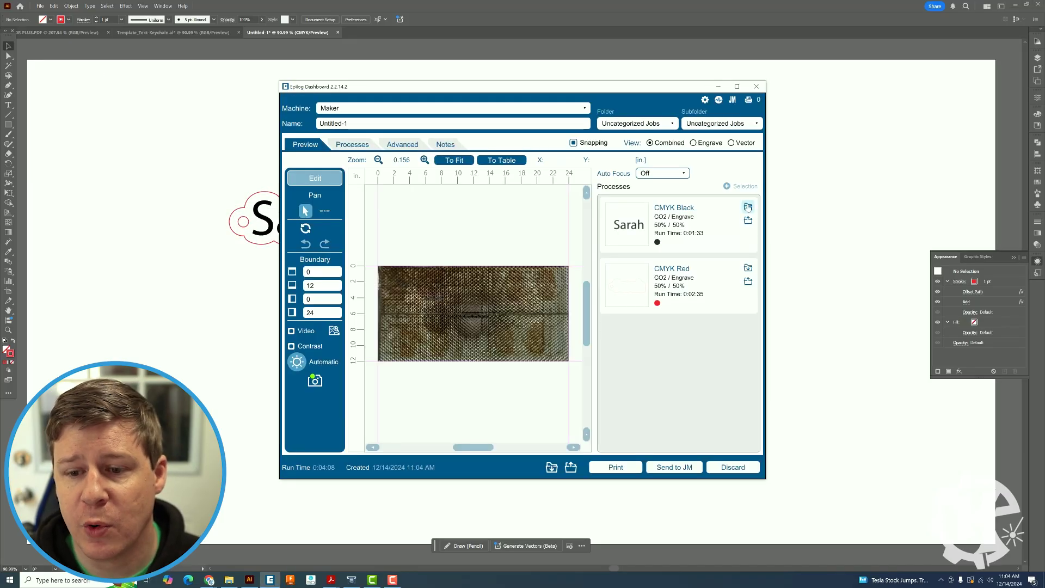
left_click(747, 206)
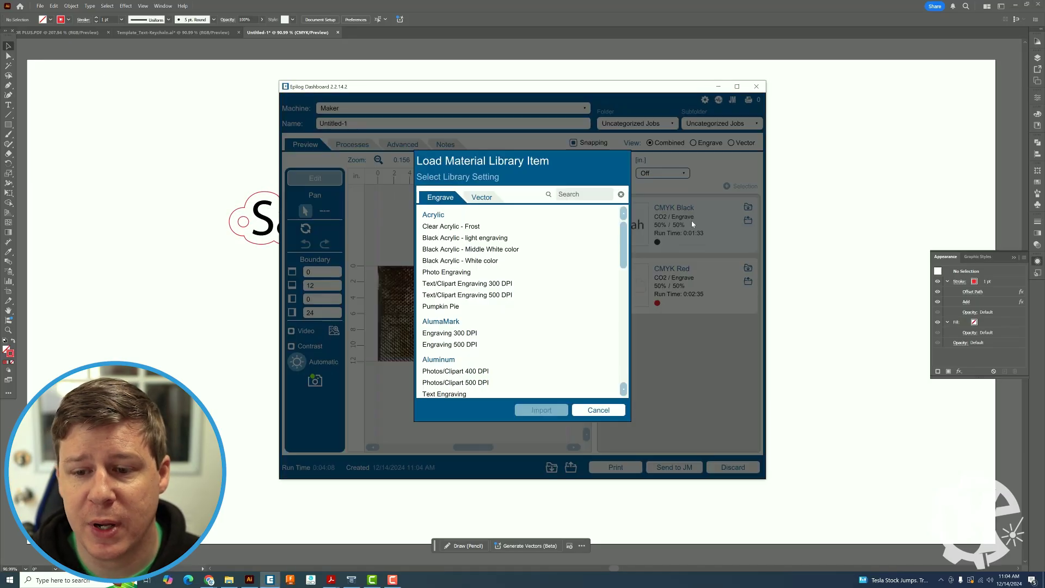
left_click(470, 262)
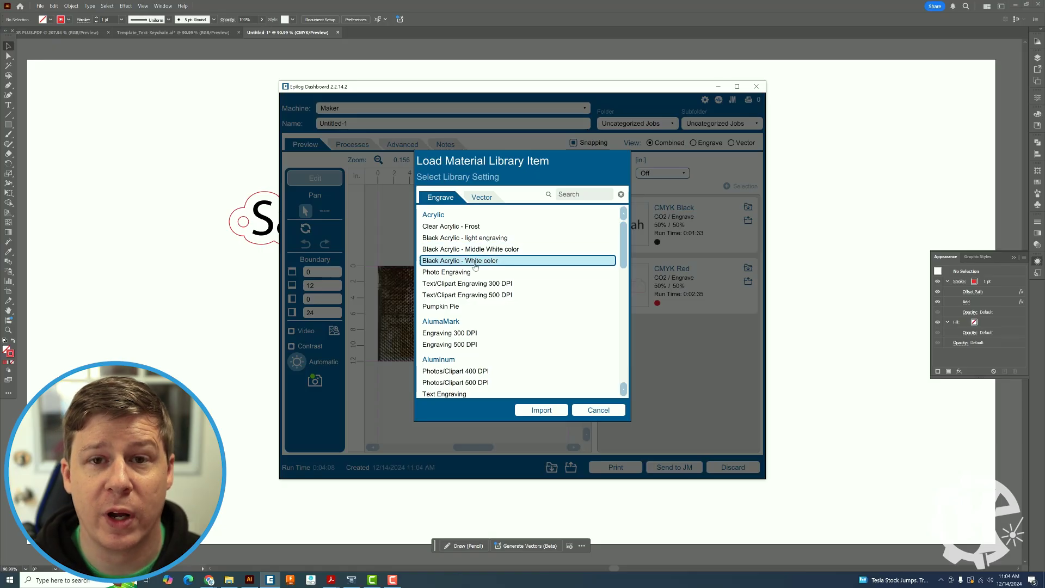
left_click(542, 409)
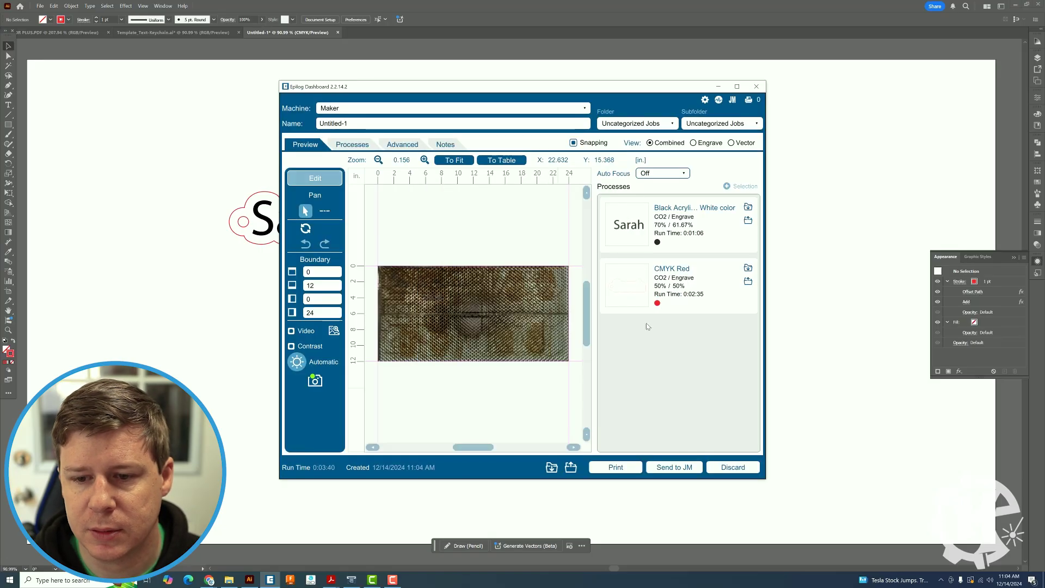
- Load the Vector Cutting 1/4" (6mm) setting for the red CMYK outline
left_click(696, 279)
scroll(740, 269, "down", 1)
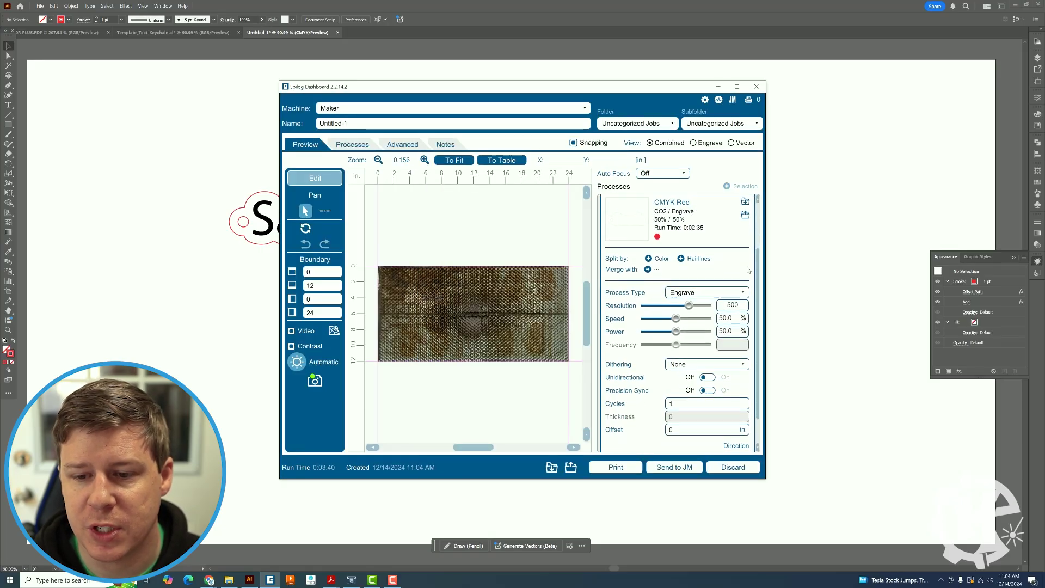
left_click(745, 201)
left_click(481, 197)
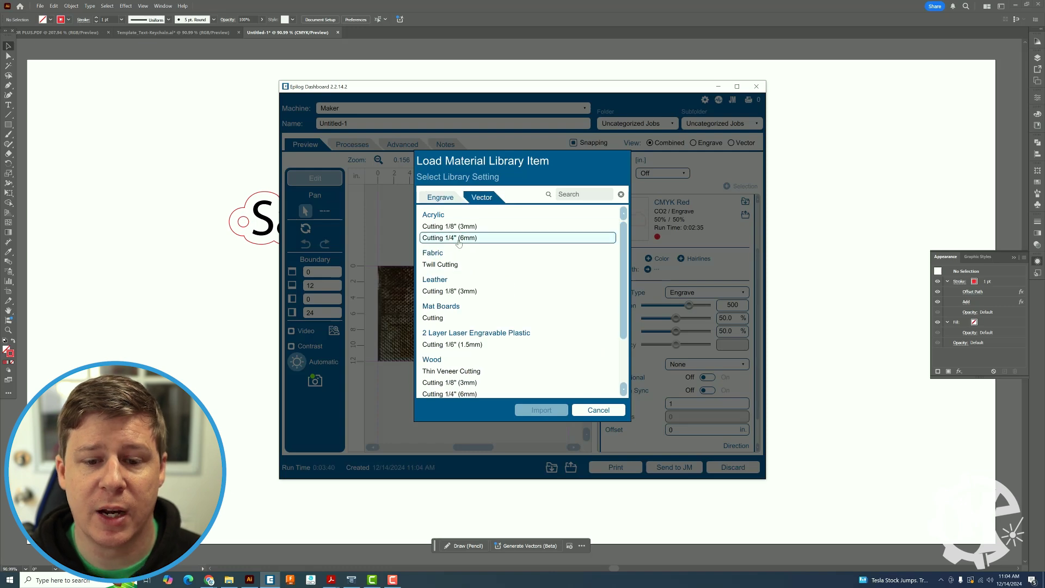
left_click(459, 239)
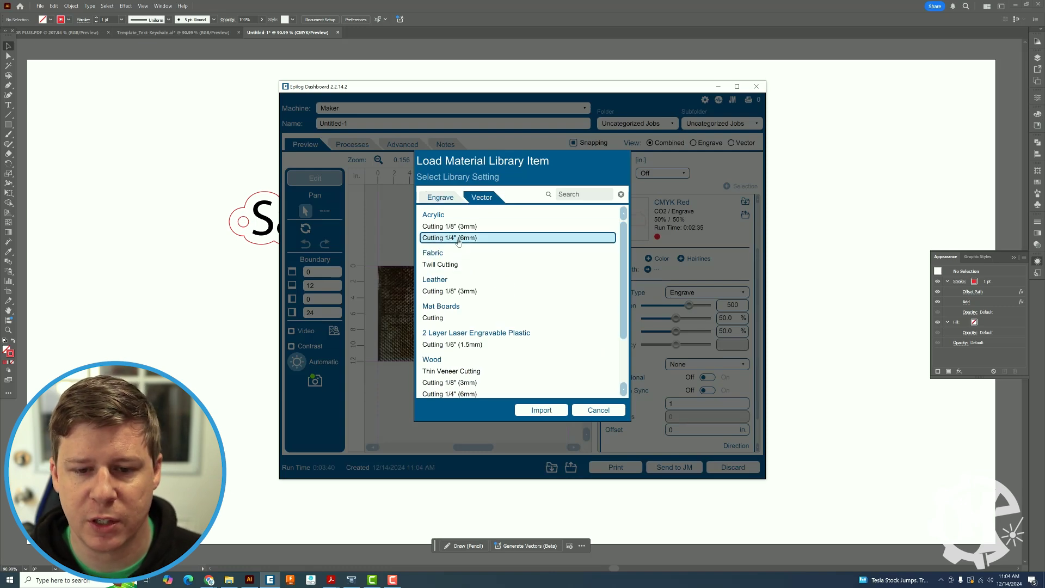
left_click(541, 410)
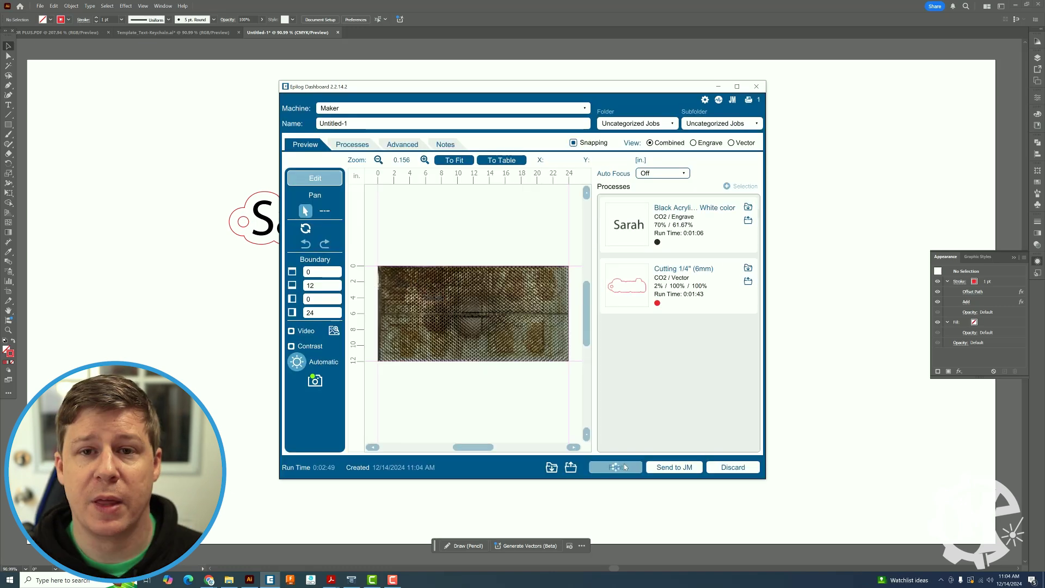